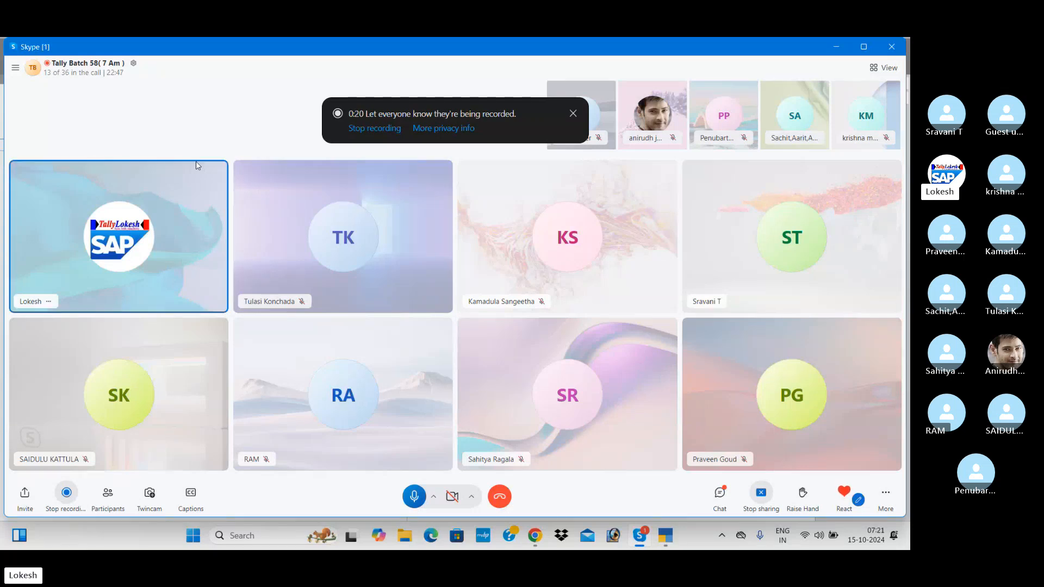
Step: Switch from the Skype call to the Chrome window showing lokeshinfotech.com
key(alt+Tab)
key(alt+Tab)
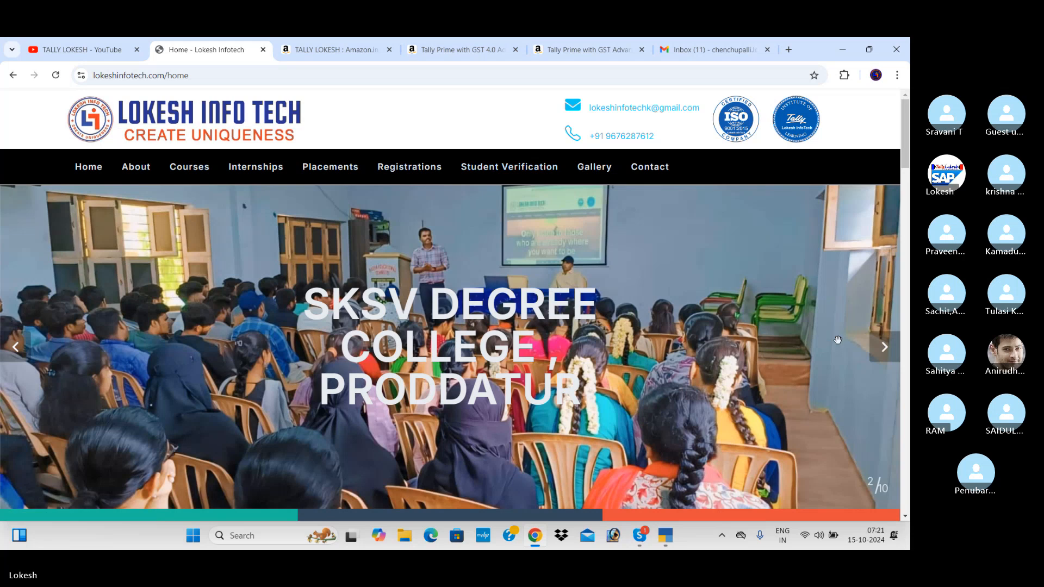
Step: Advance the Lokesh Infotech photo slideshow twice, then bring up TallyPrime's Gateway of Tally
click(884, 349)
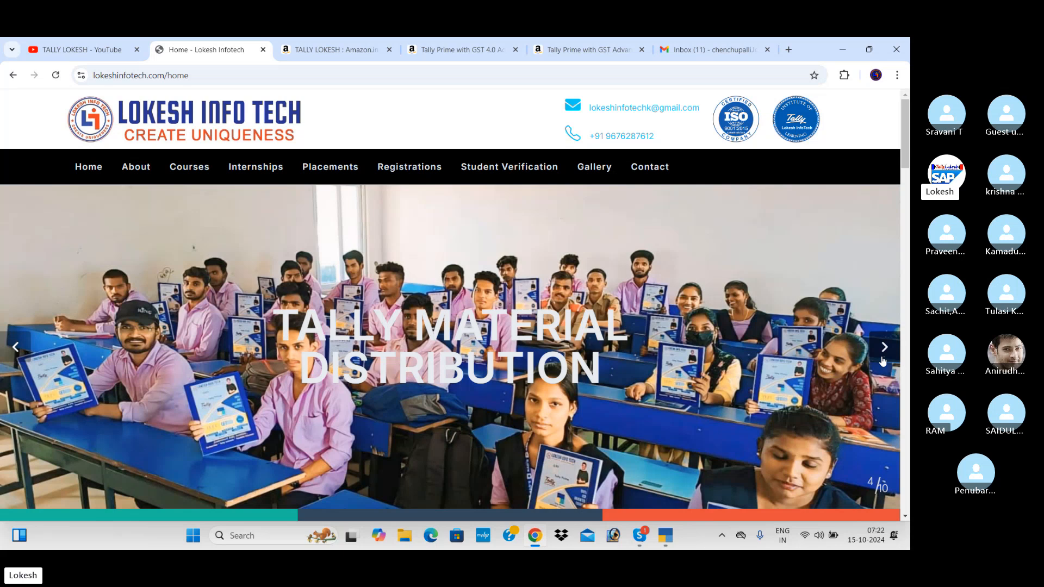
click(884, 362)
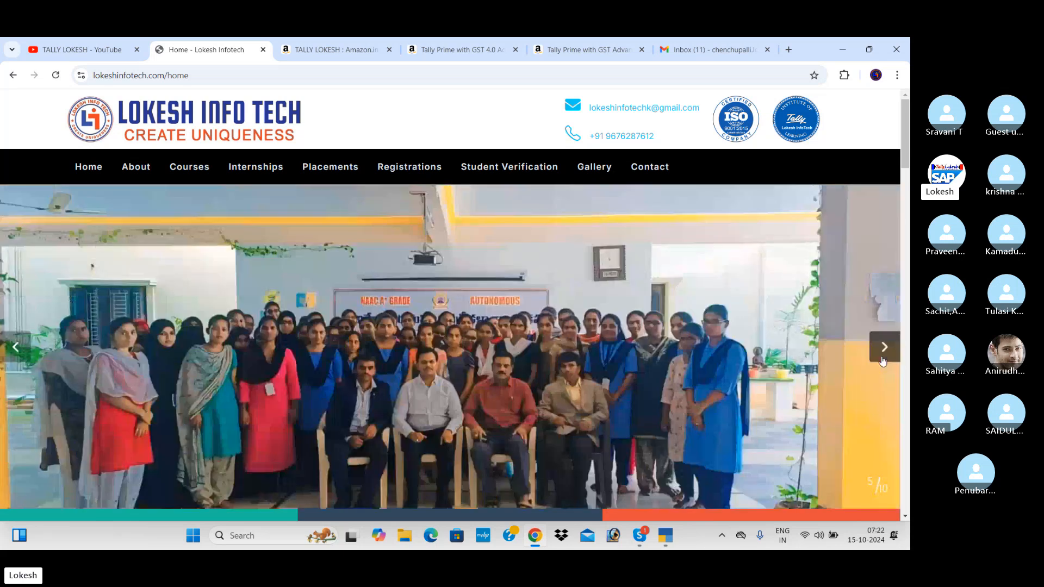
click(668, 540)
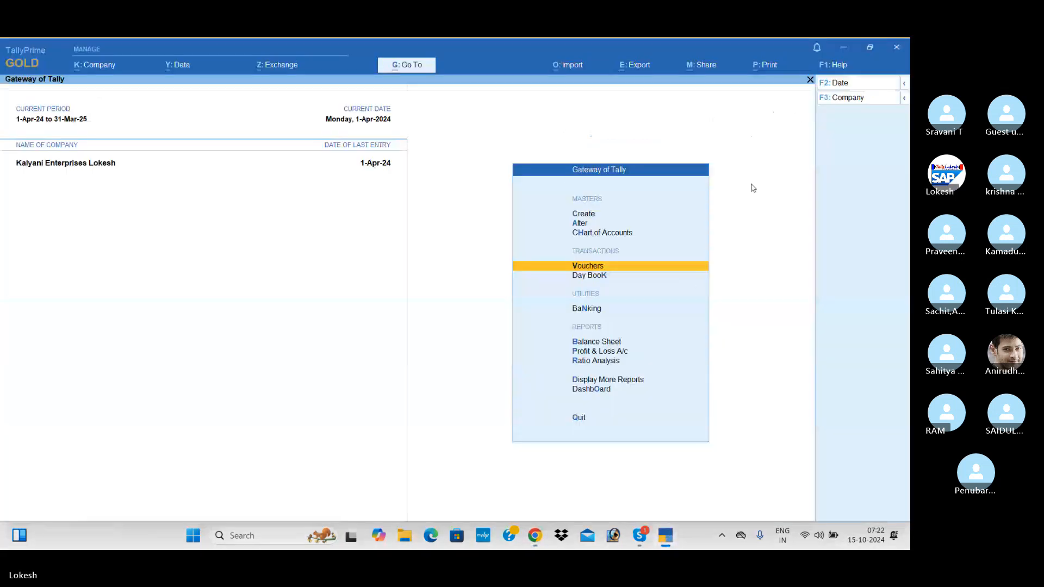
Step: Shut the loaded company Kalyani Enterprises Lokesh
click(852, 97)
key(Return)
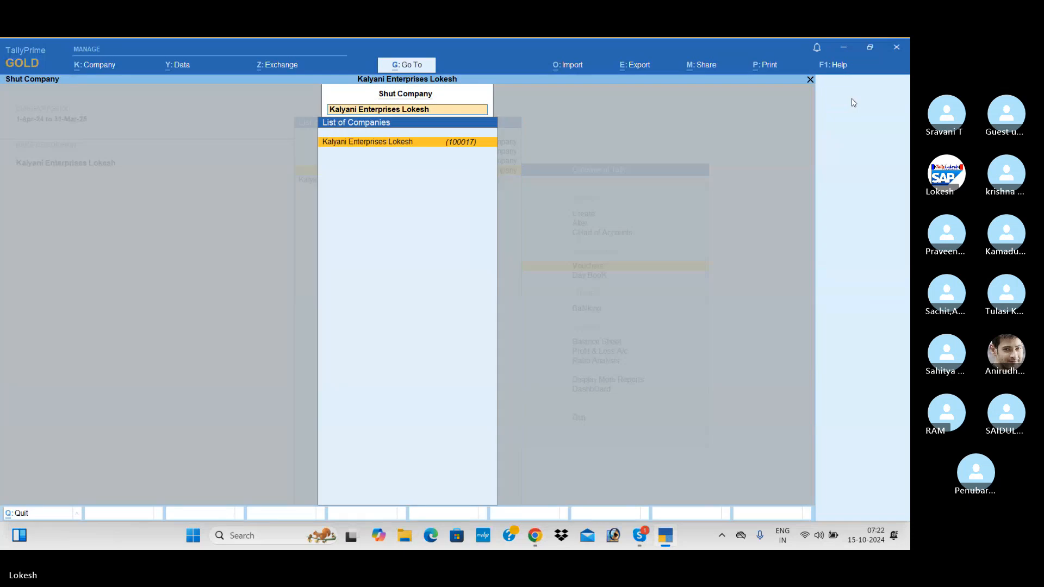
key(Return)
key(y)
Step: Create a company named Komali Enterprises, keeping it as the mailing name, and go to the state field
key(Up)
key(Up)
key(Up)
key(Up)
key(Up)
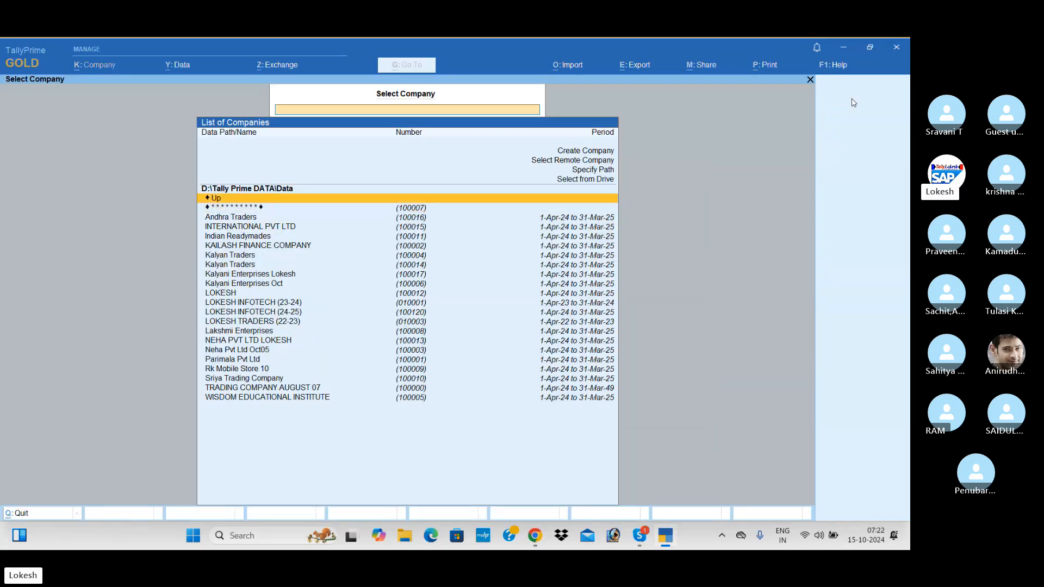
key(Return)
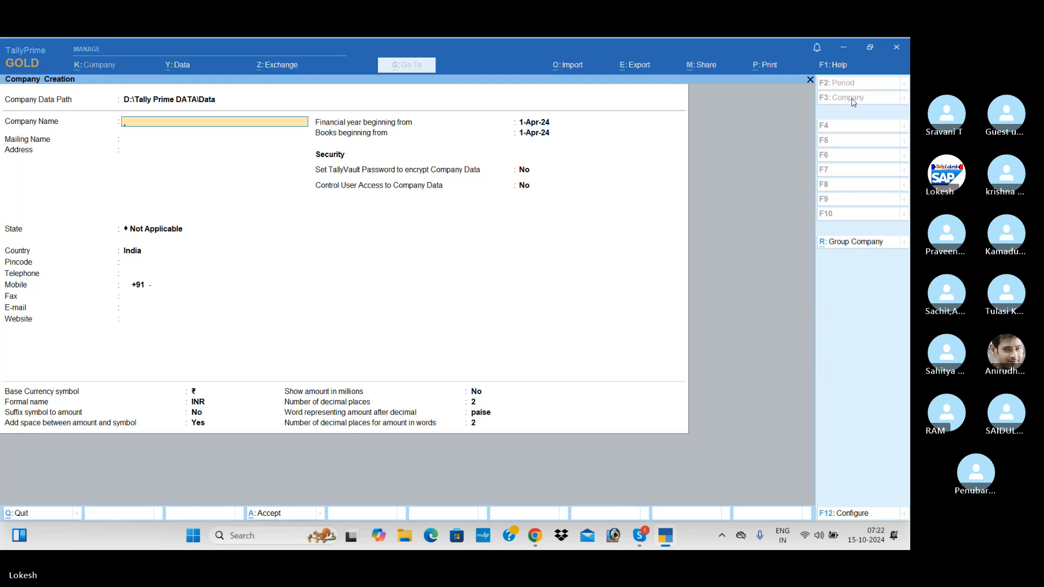
text(K)
text(omali)
text( Entr)
text(rprises)
key(Return)
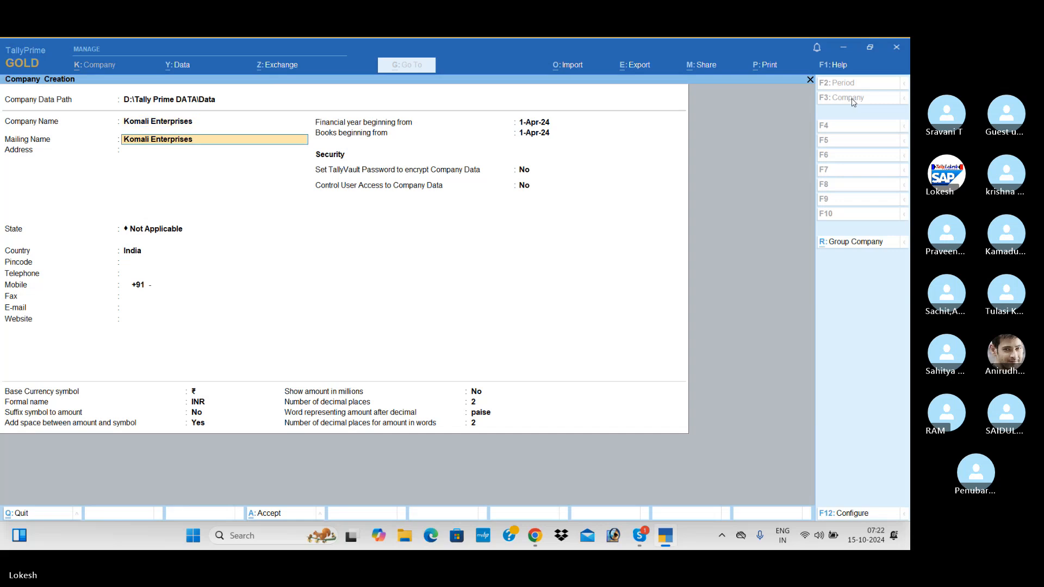
key(Return)
key(Return)
key(Down)
key(Down)
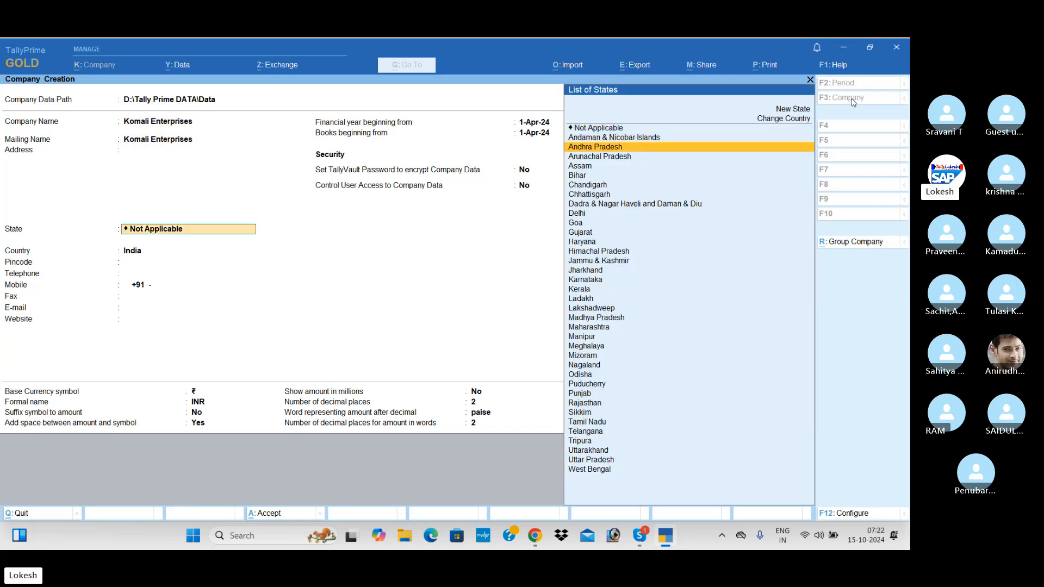
key(Return)
key(Return)
key(Return)
key(Return)
key(Return)
key(Return)
key(Return)
key(Return)
key(Return)
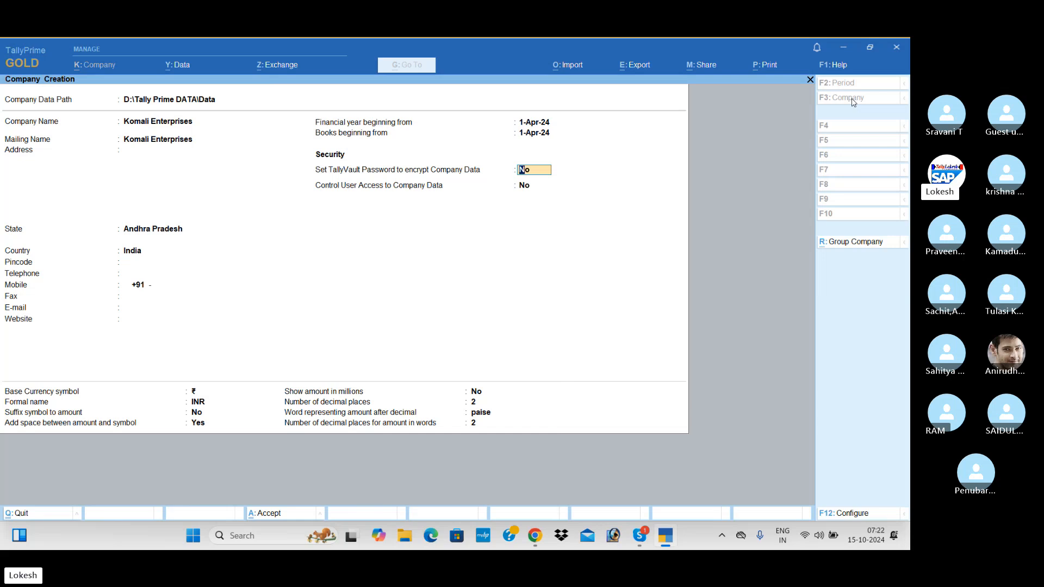
Step: Set TallyVault encryption to Yes, enter and confirm the vault password, and accept the company form
text(y)
key(Return)
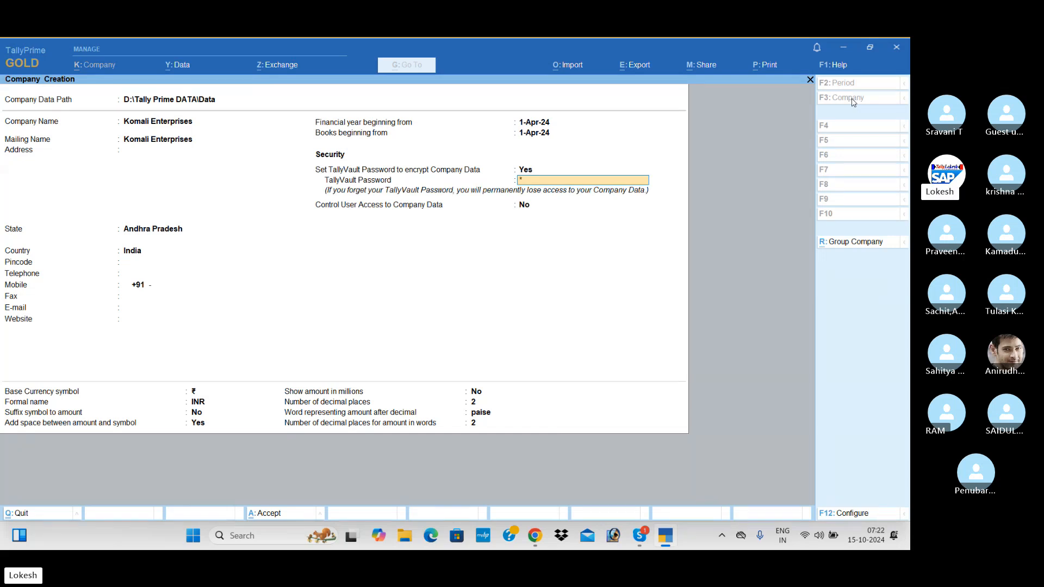
key(Return)
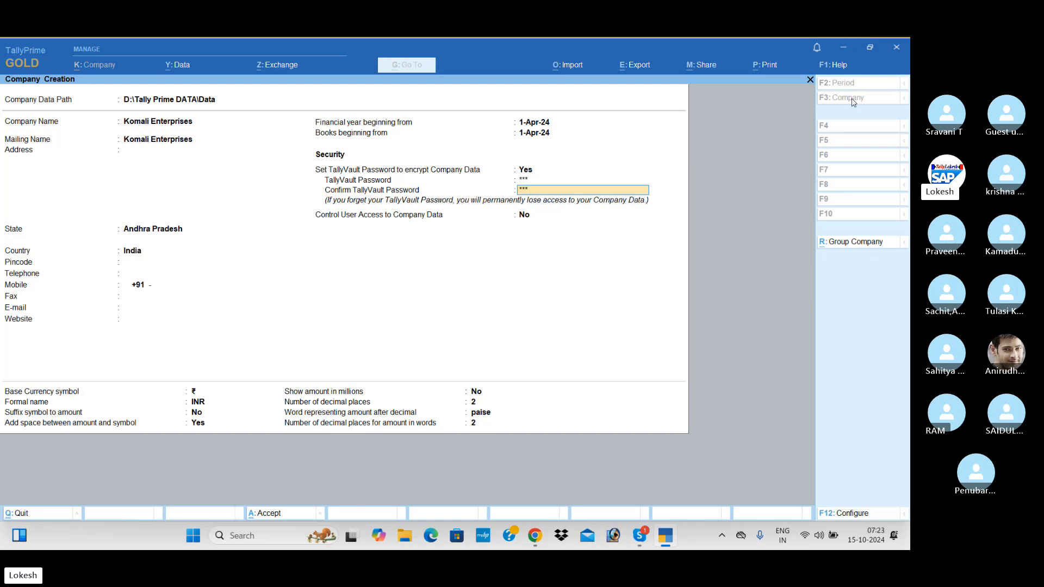
key(Return)
key(Return)
key(Return)
key(Return)
key(Return)
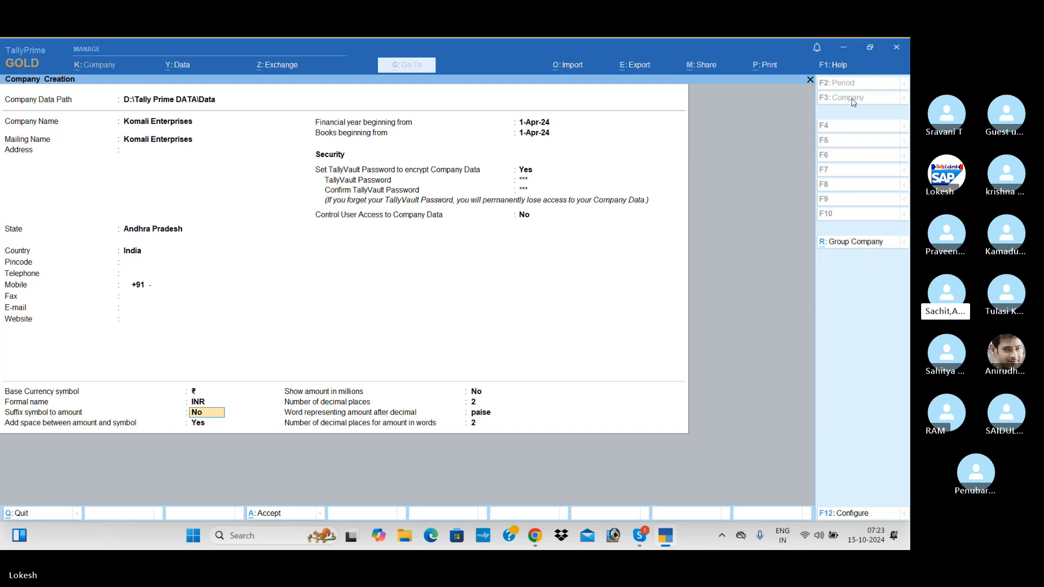
key(Return)
key(Return)
key(Return)
key(Return)
key(Return)
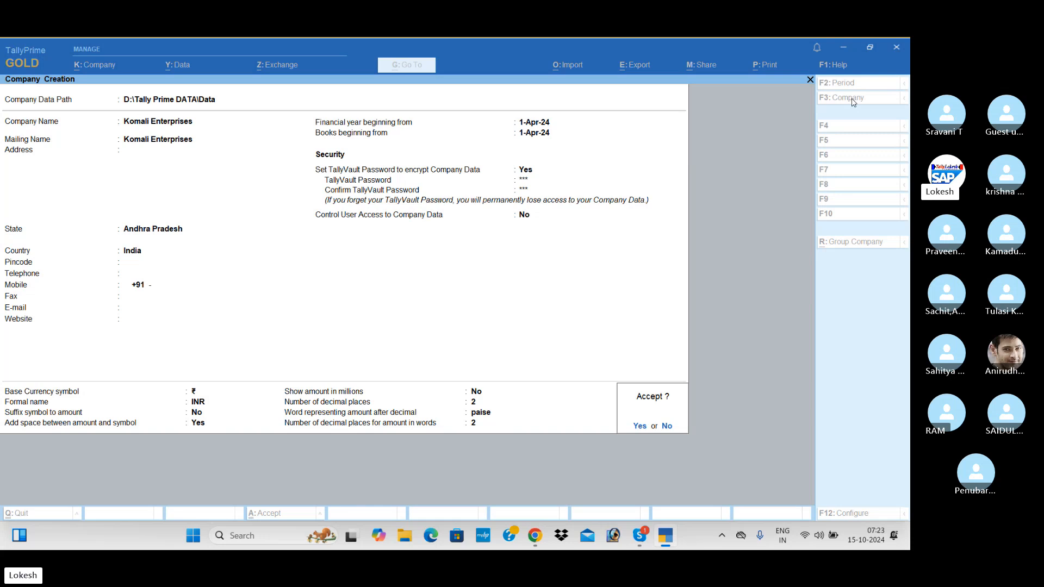
key(Return)
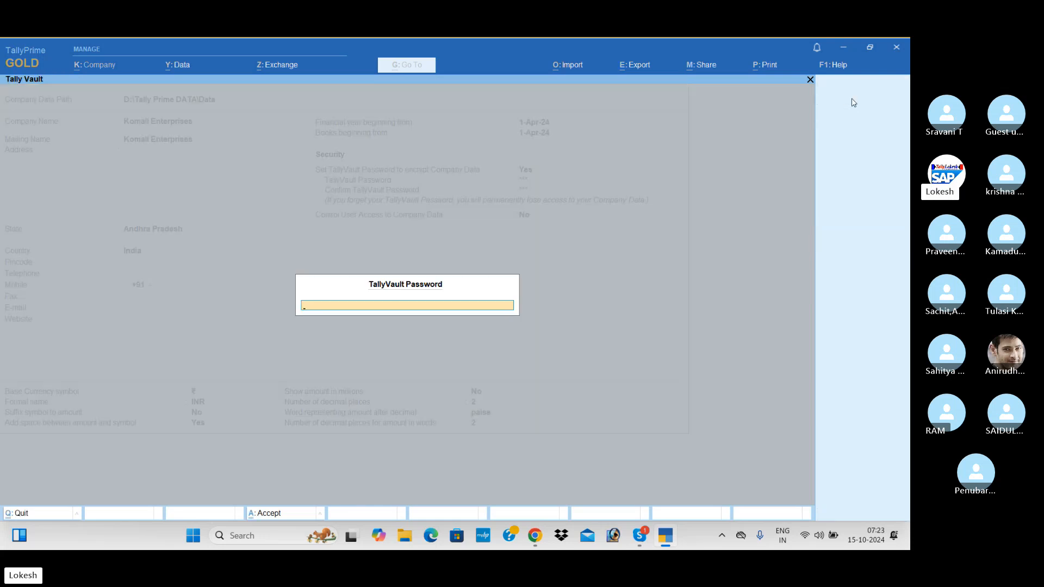
Step: Enter the TallyVault password to load Komali Enterprises
text(**)
key(Return)
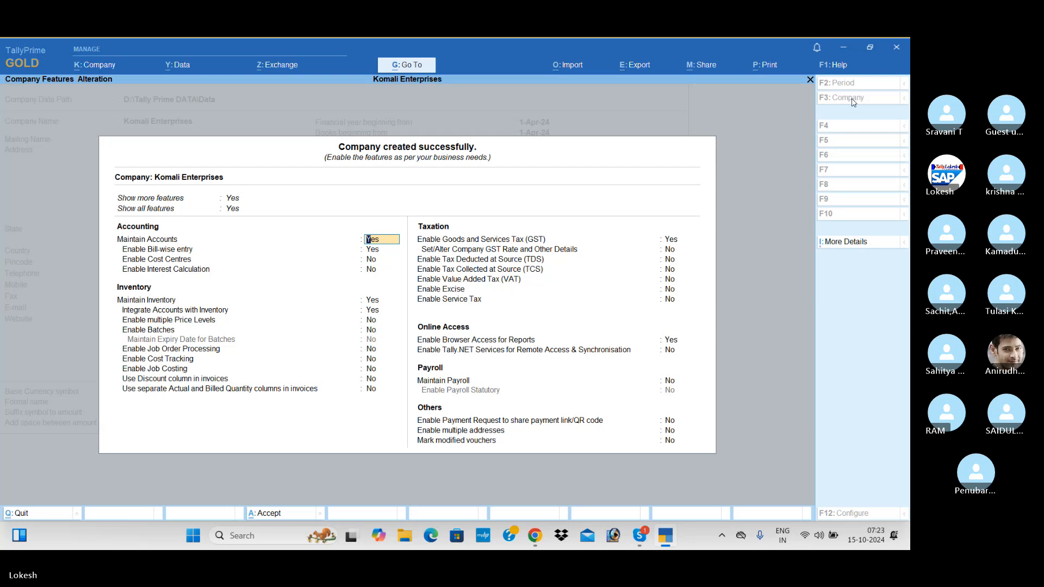
key(Return)
Step: Set Bill-wise entry, Maintain Inventory, GST and Browser Access to No, and accept the features
key(n)
key(Return)
key(Return)
key(Return)
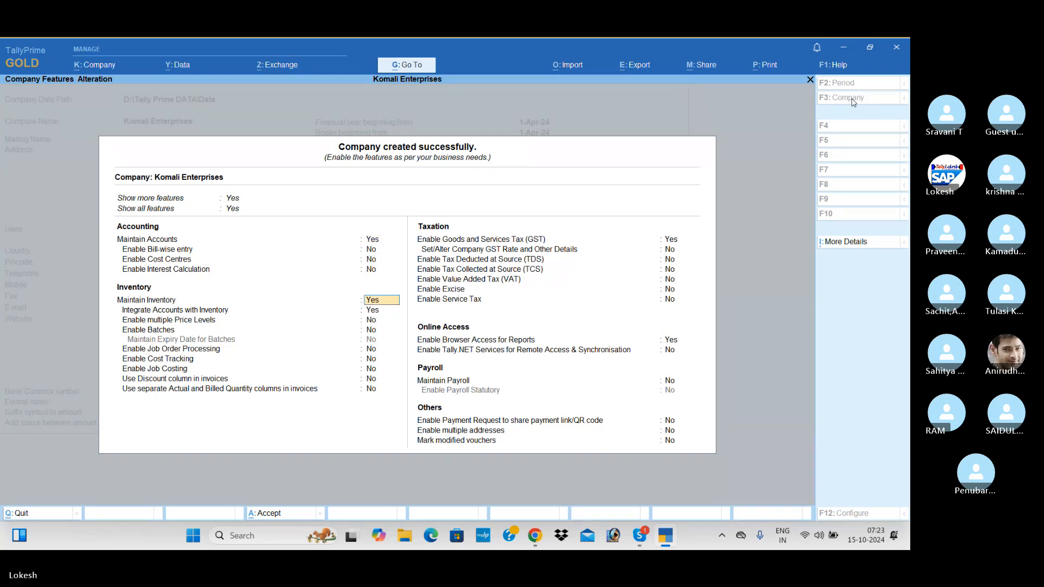
key(n)
key(n)
key(Return)
key(Return)
key(Return)
key(Return)
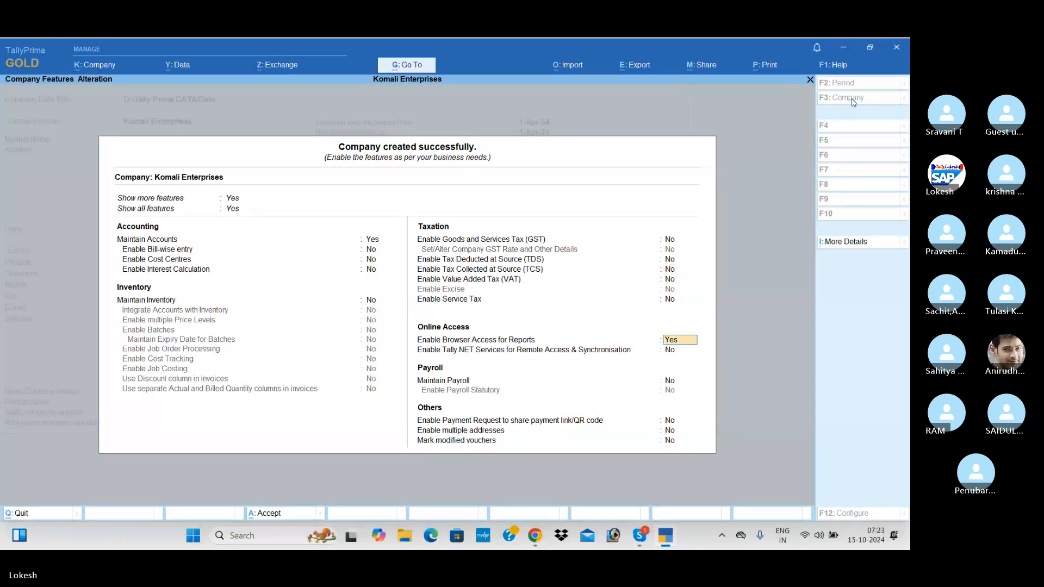
key(n)
key(Return)
key(Return)
key(Return)
key(Return)
key(Return)
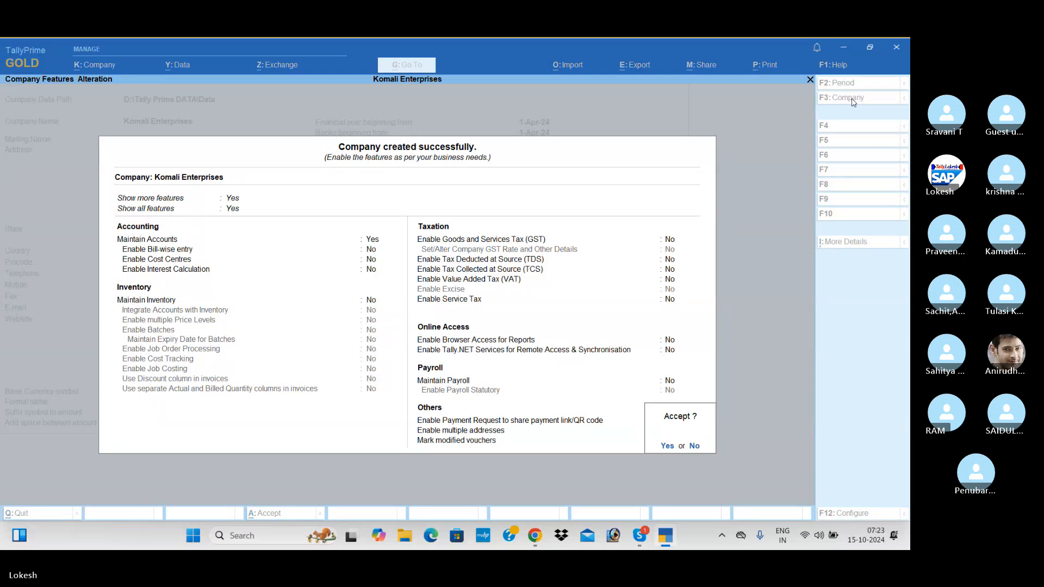
key(y)
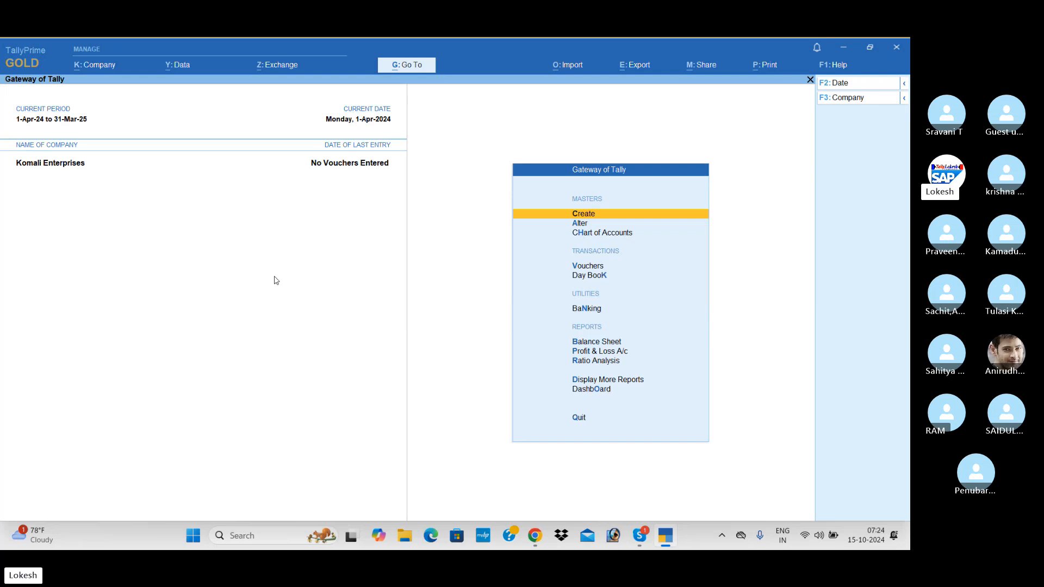
Step: Shut Komali Enterprises from the company list
click(849, 99)
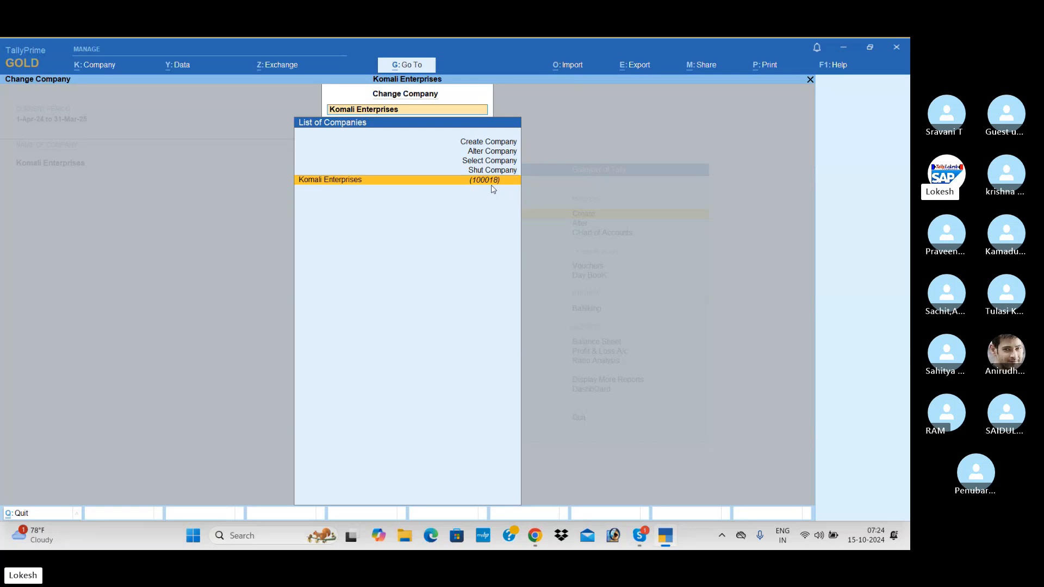
key(Up)
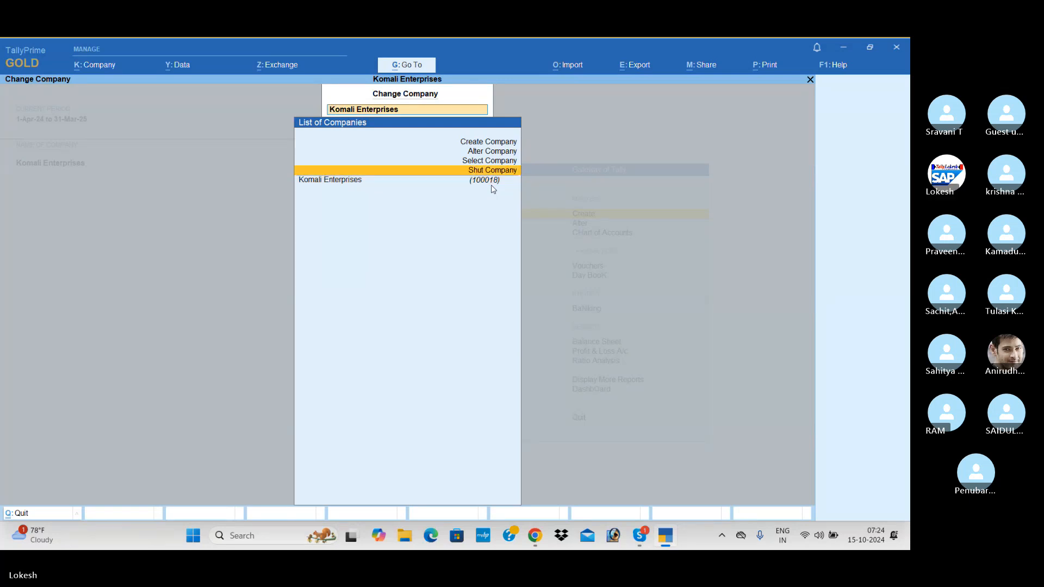
key(Return)
key(Return)
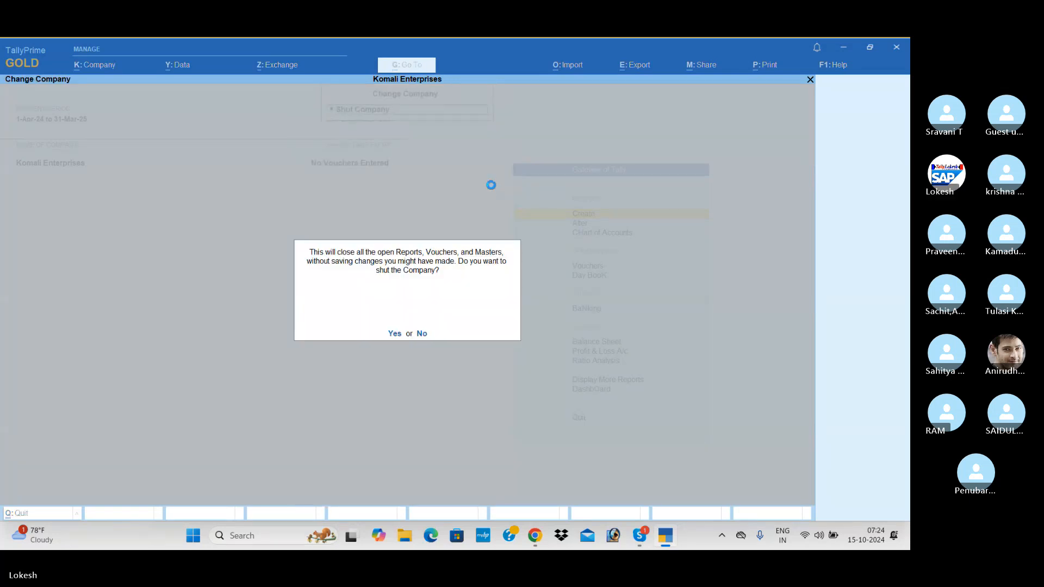
key(Return)
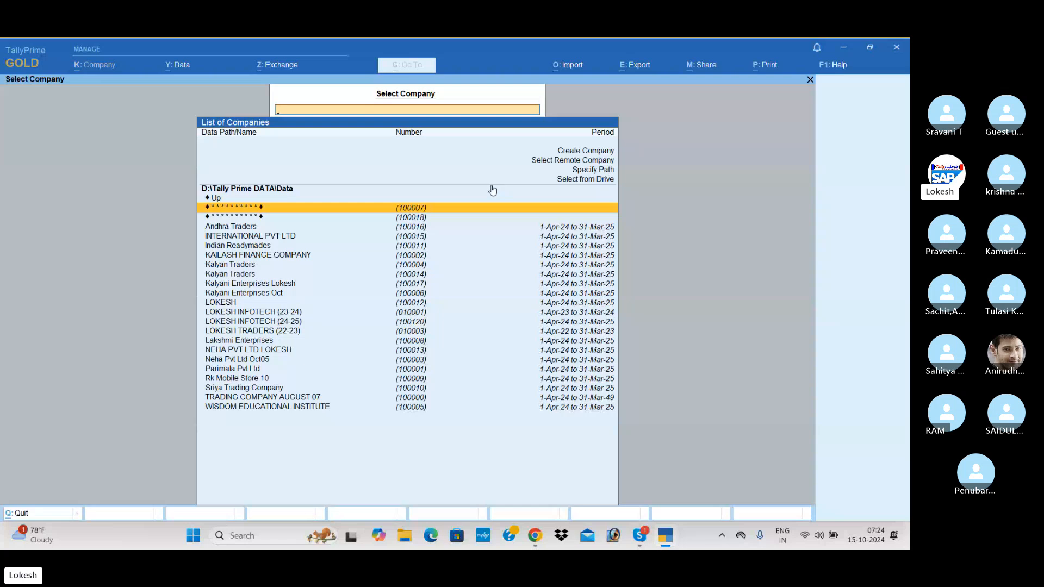
Step: Reopen the masked encrypted company 100018 (Komali Enterprises) using its TallyVault password
key(Down)
key(Down)
key(Down)
key(Down)
key(Down)
key(Down)
key(Down)
key(Down)
key(Down)
key(Down)
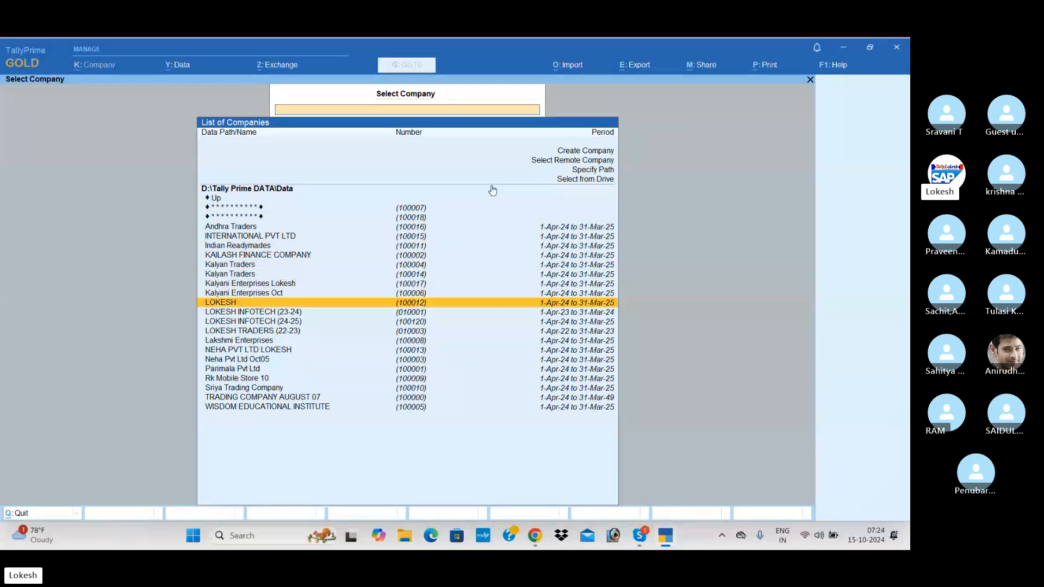
key(Down)
key(Down)
key(Down)
key(Down)
key(Down)
key(Down)
key(Up)
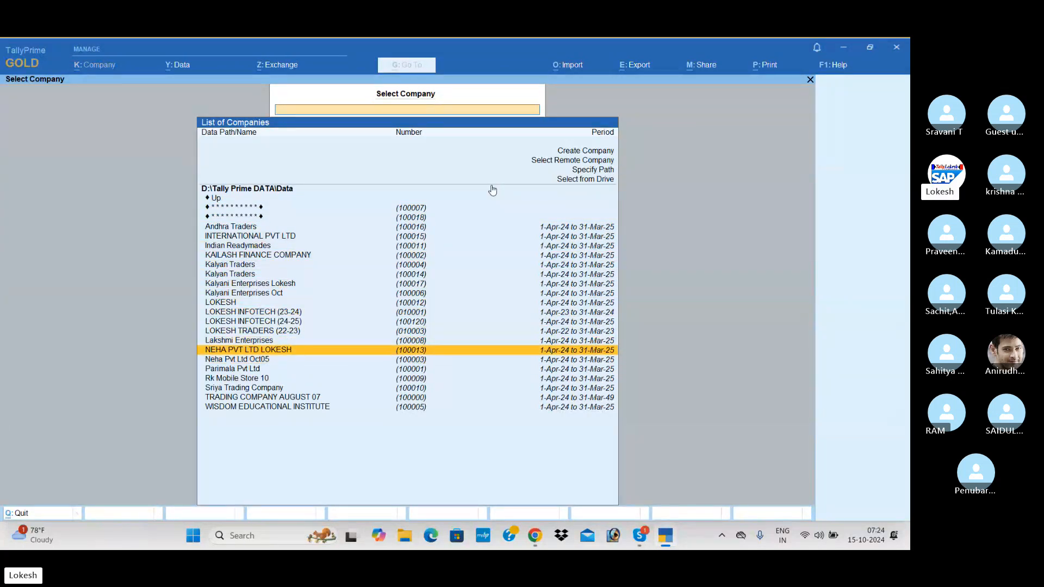
key(Up)
key(Up)
key(Up)
key(Up)
key(Up)
key(Up)
key(Up)
key(Up)
key(Up)
key(Up)
key(Up)
key(Up)
key(Up)
key(Up)
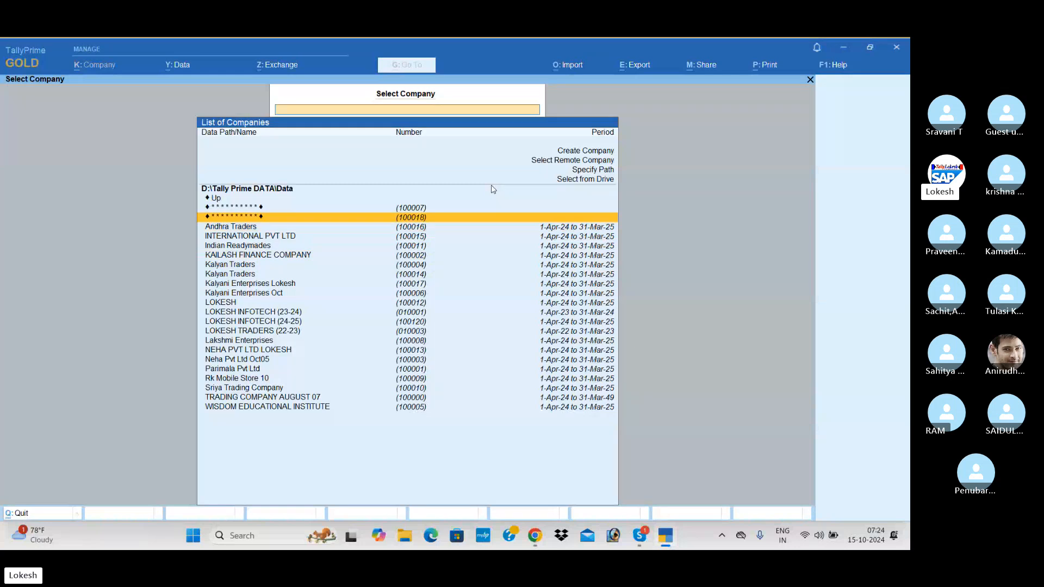
key(Up)
key(Down)
key(Return)
text(*)
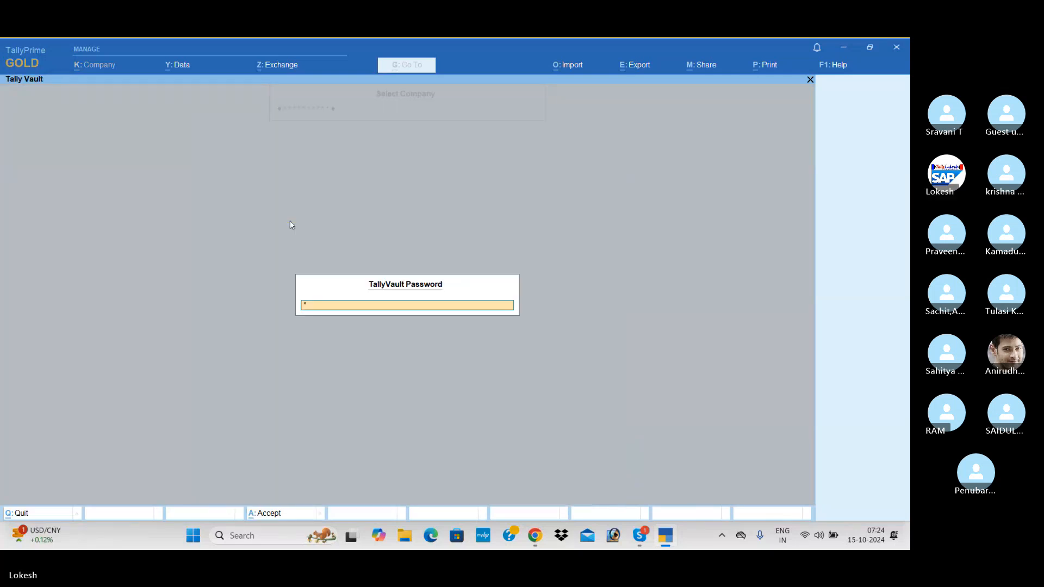
text(**)
key(Return)
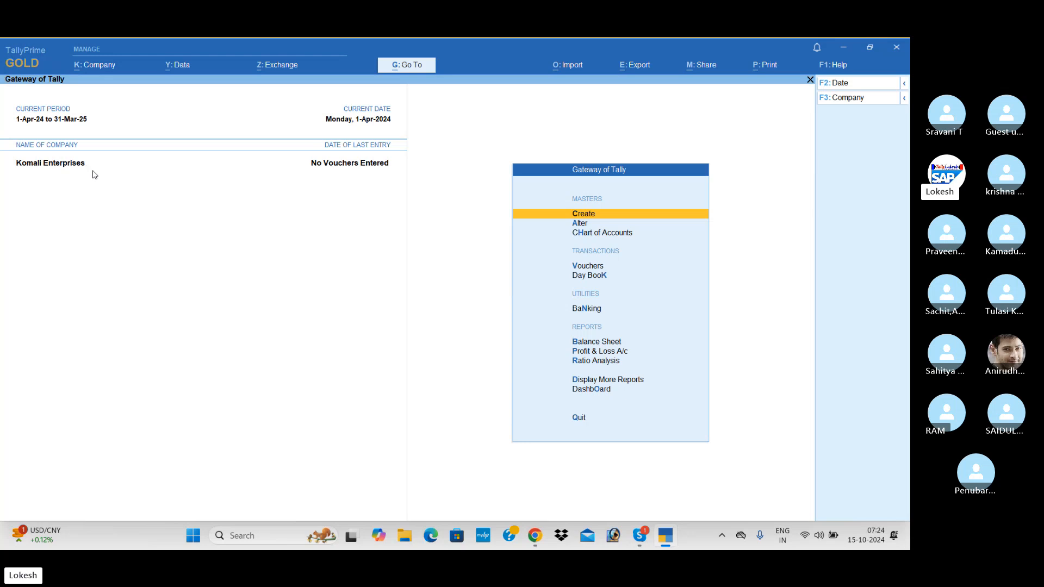
click(105, 69)
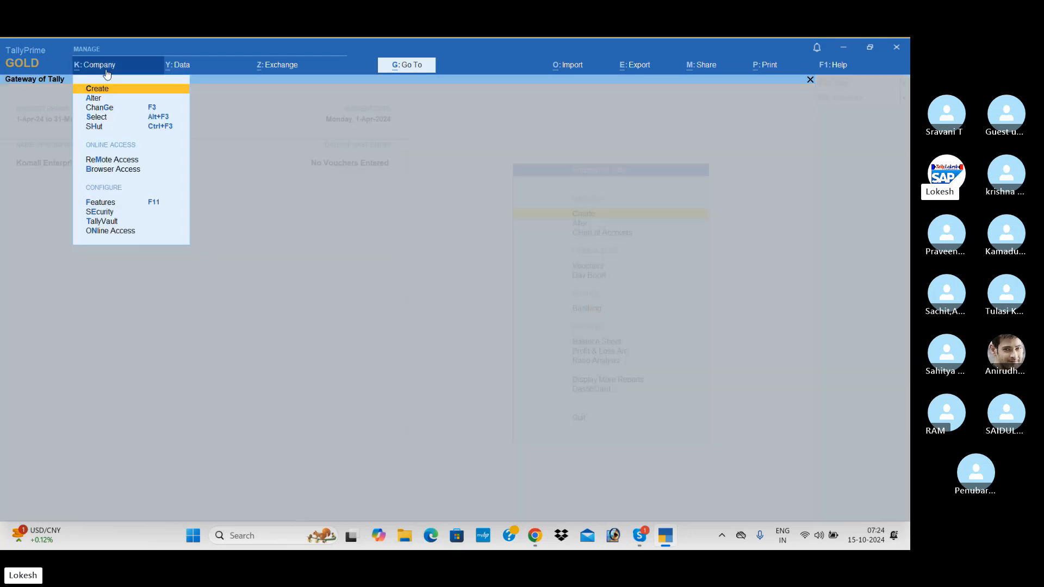
Step: Change Komali Enterprises' TallyVault password, entering and confirming the new one, and approve the alteration
click(110, 223)
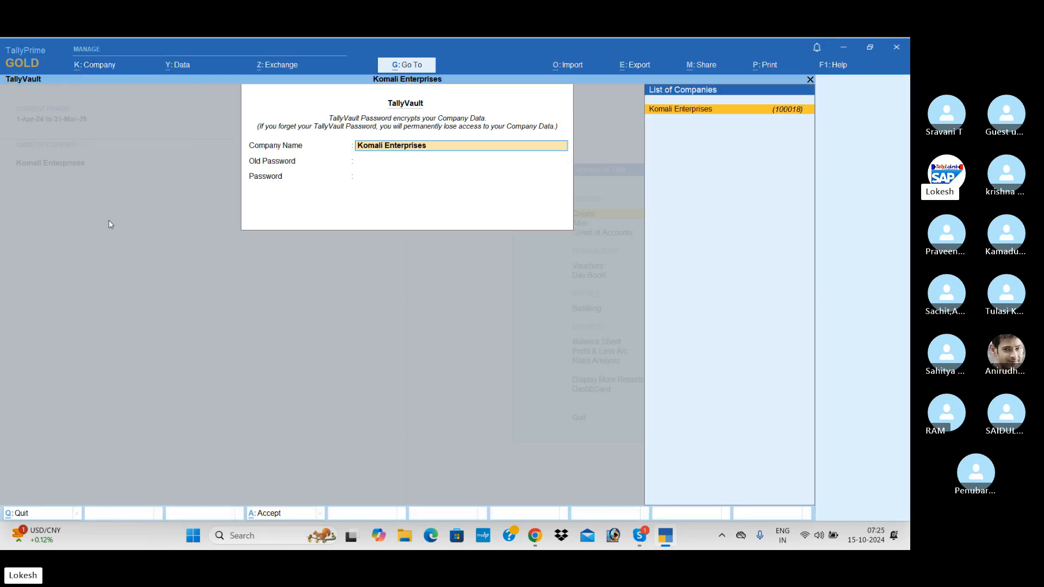
key(Return)
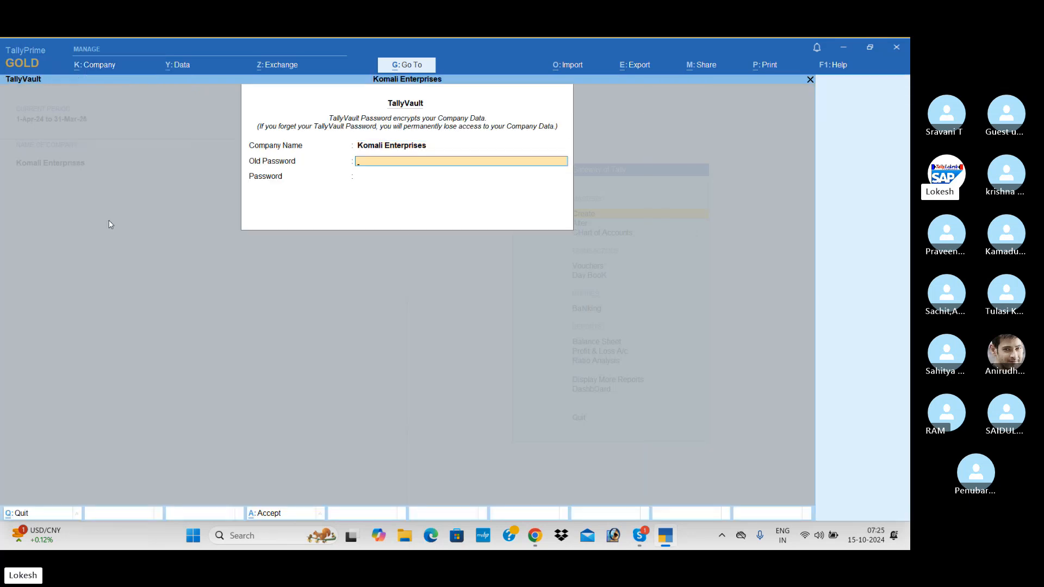
key(Return)
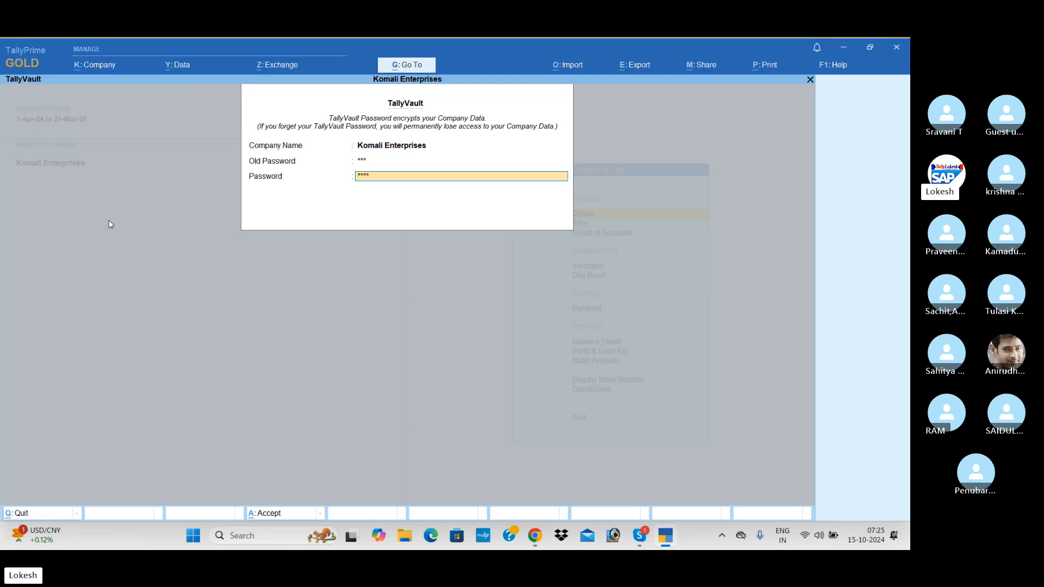
text(*****)
key(Return)
text(***)
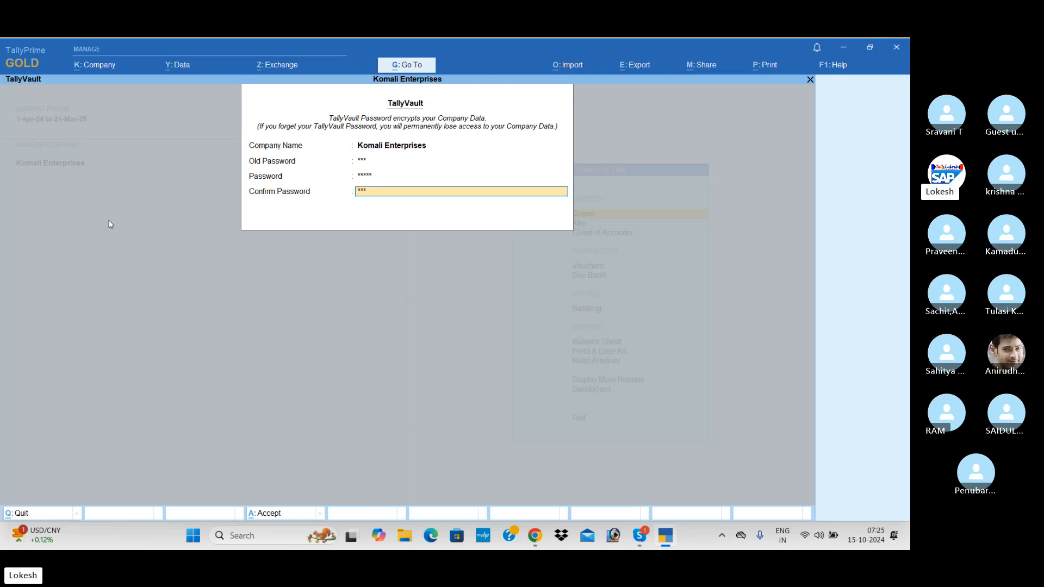
text(**)
key(Return)
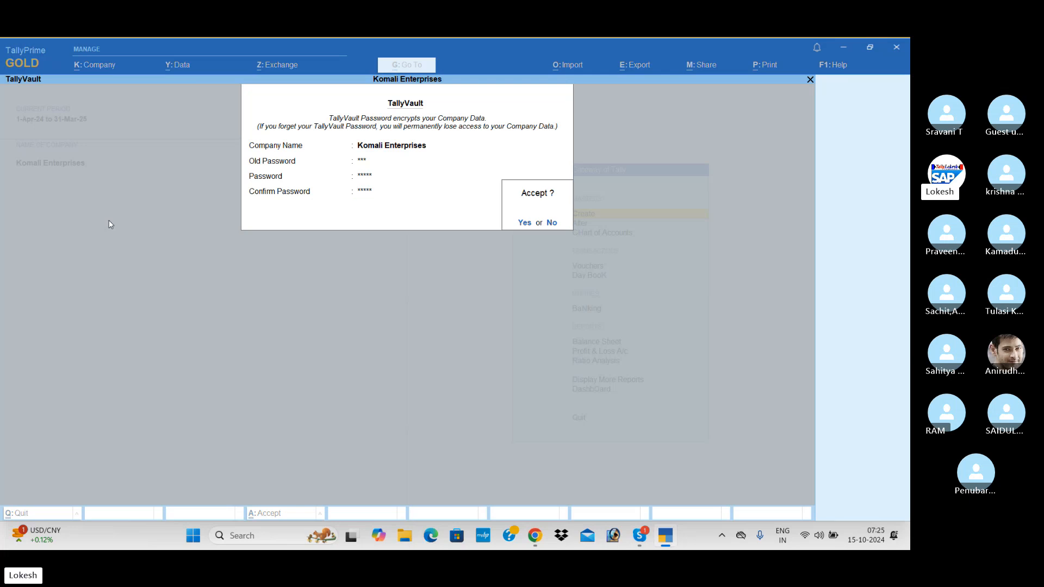
key(Return)
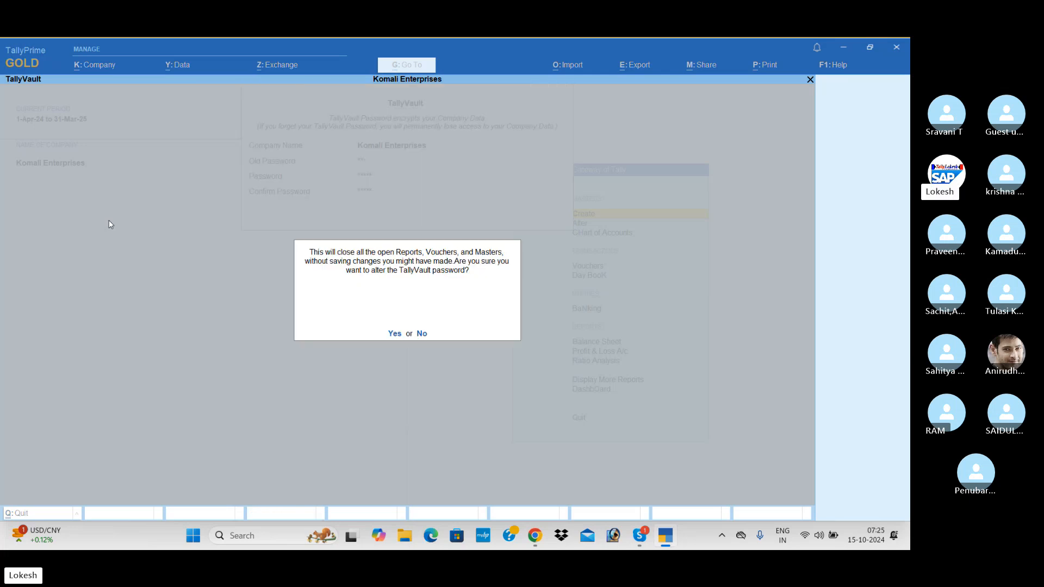
key(Return)
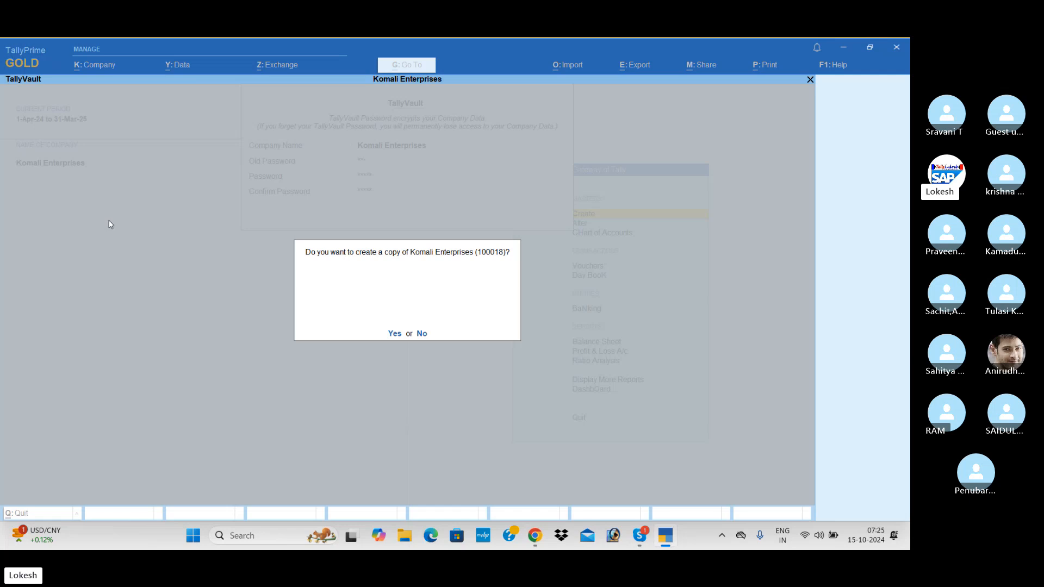
key(Return)
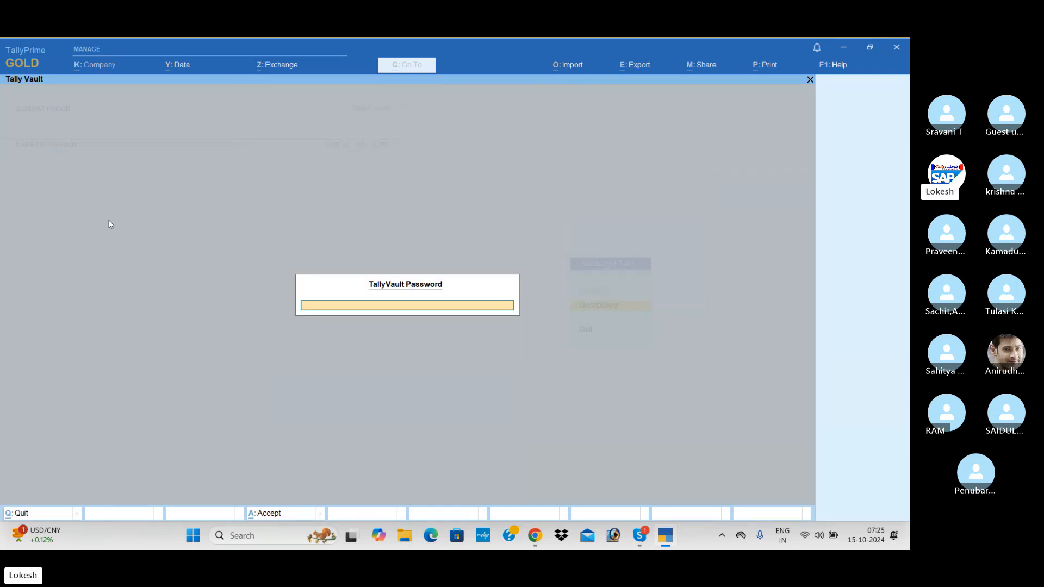
Step: Reopen Komali Enterprises with its new vault password, then choose it to shut
key(Return)
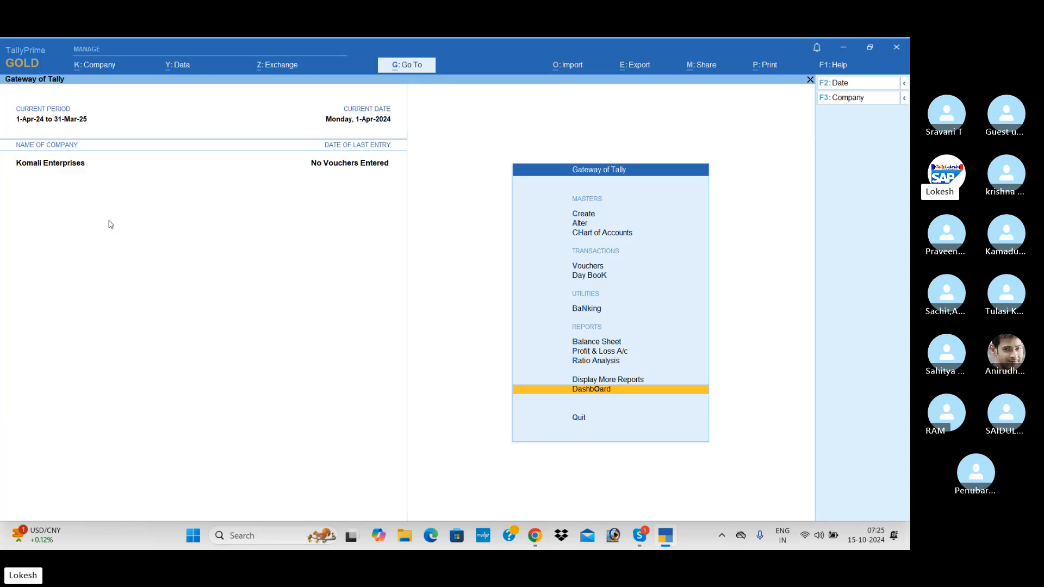
click(843, 100)
key(Up)
key(Return)
key(Return)
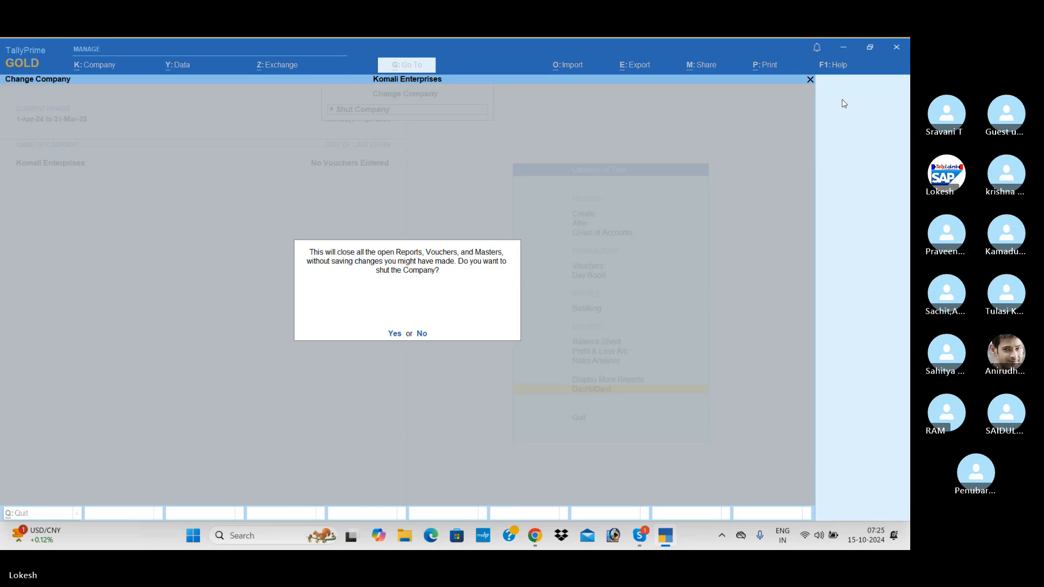
key(y)
Step: Unlock encrypted company 100007 with its vault password, then shut Komali Enterprises again
key(Return)
text(**)
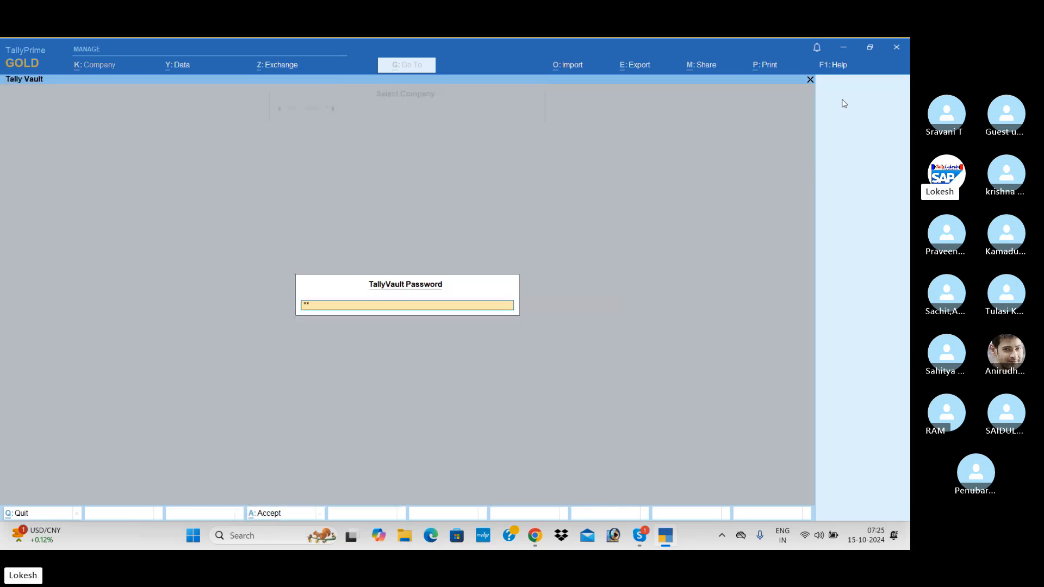
key(Return)
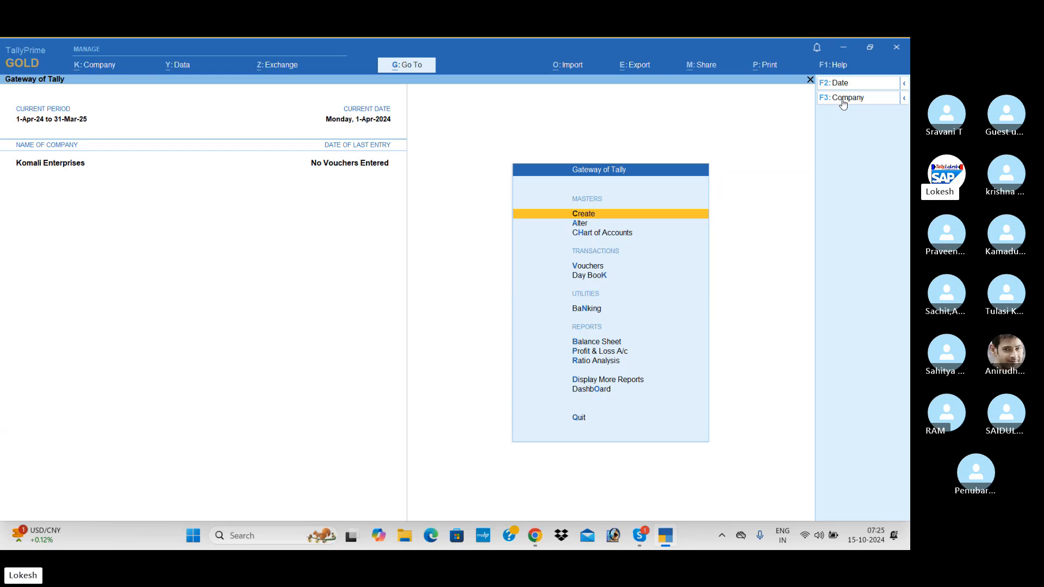
click(843, 98)
key(Up)
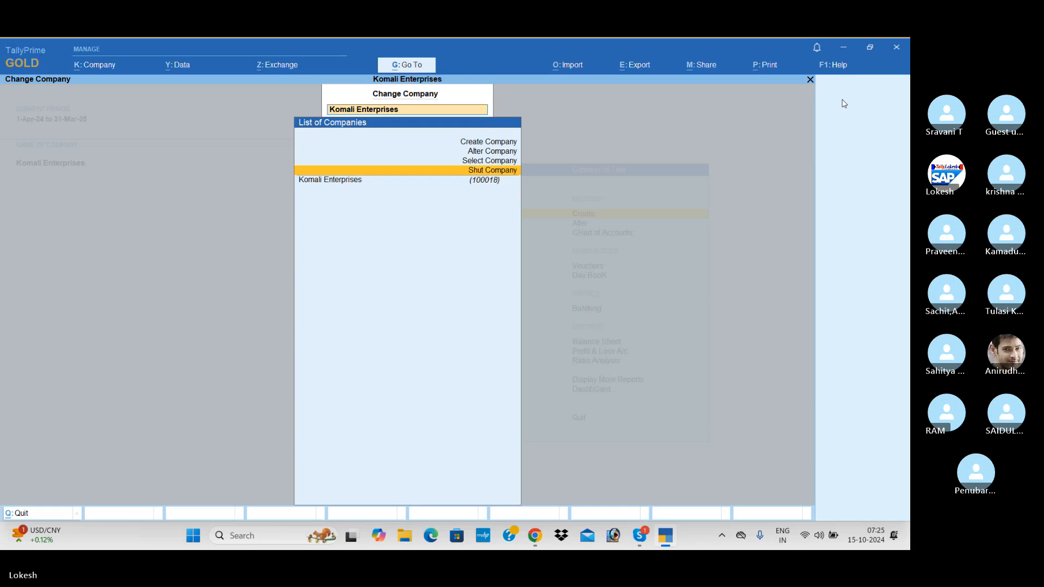
key(Return)
key(Return)
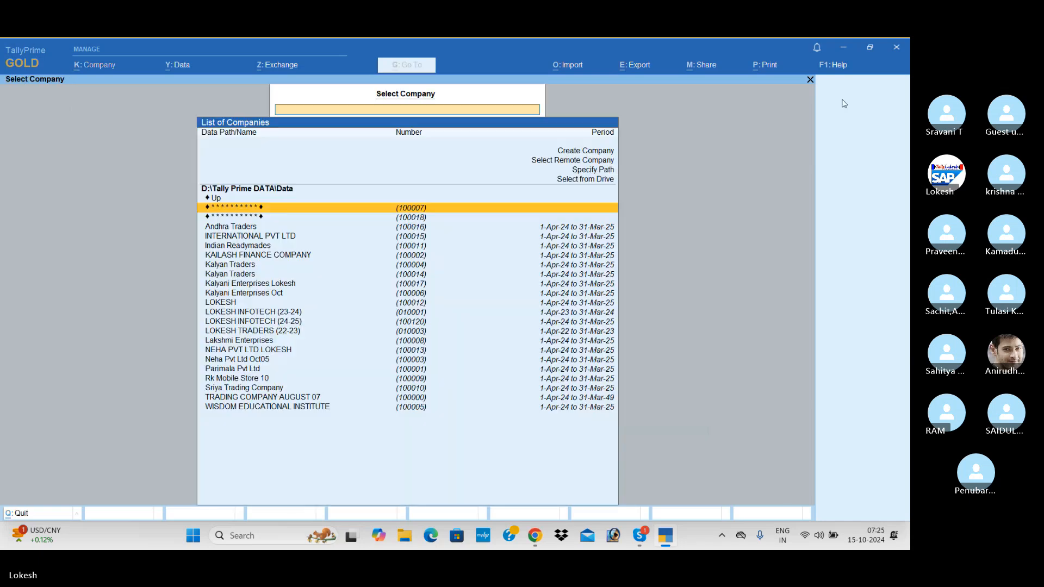
Step: In Create Company, enter 'Vara Lakshmi Merchants' as the name and pick Andhra Pradesh as state
key(Up)
key(Up)
key(Up)
key(Up)
key(Up)
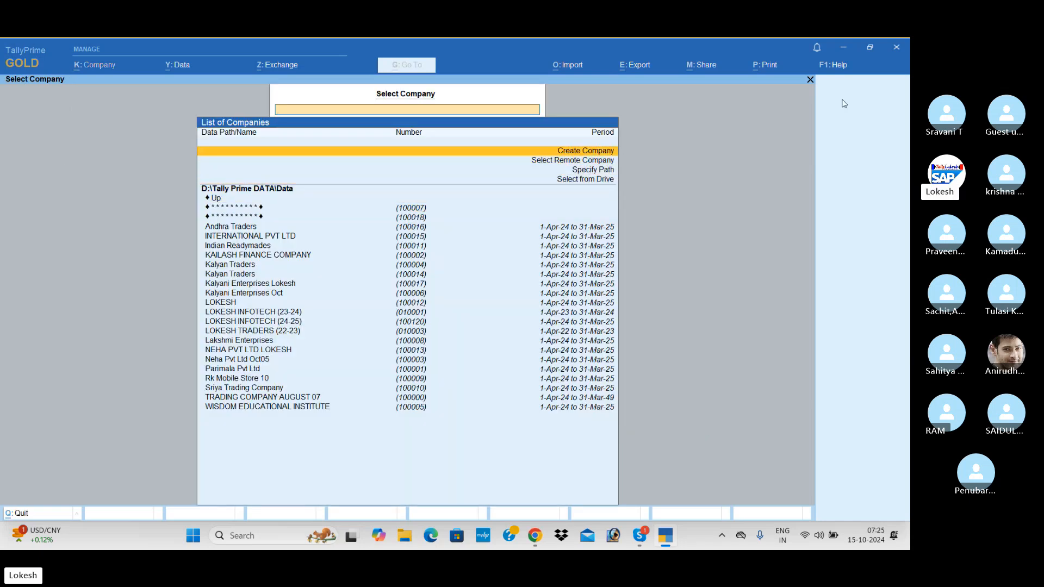
key(Return)
text(V)
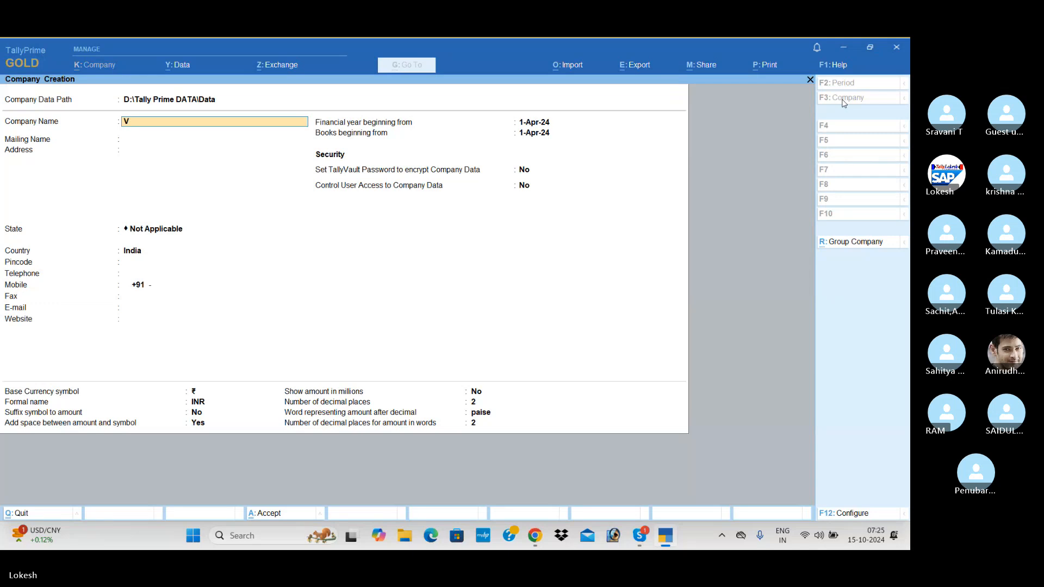
text(ara Lakshmi)
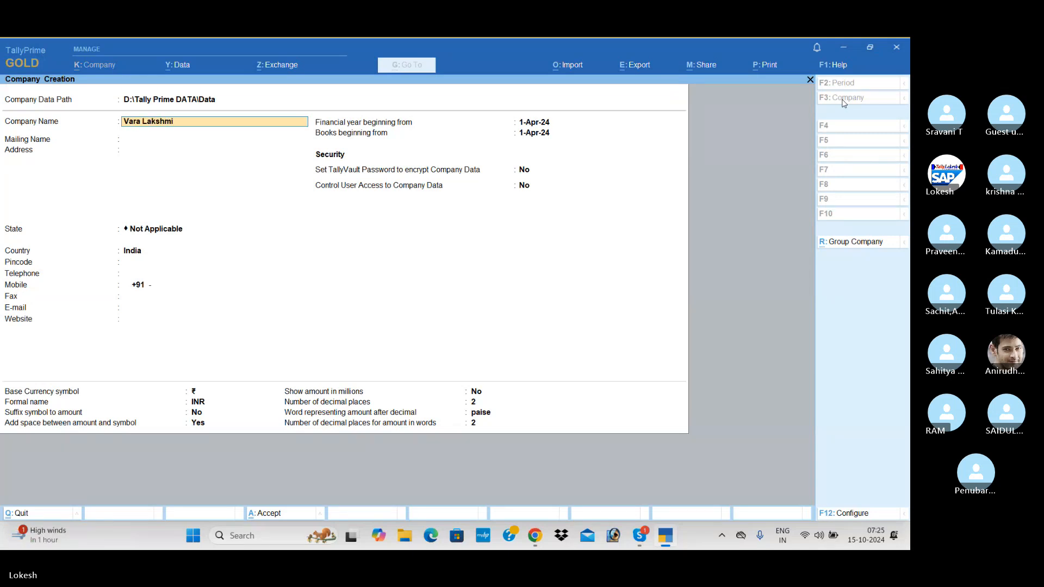
text( Merchants)
key(Return)
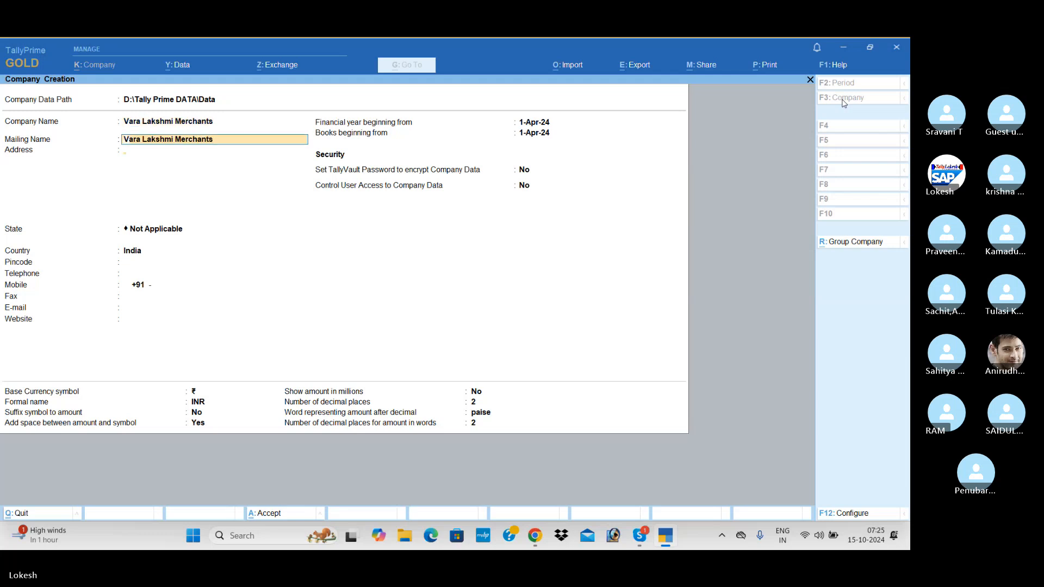
key(Return)
key(Return)
key(Down)
key(Down)
key(Return)
key(Return)
key(Return)
key(Return)
key(Return)
key(Return)
key(Return)
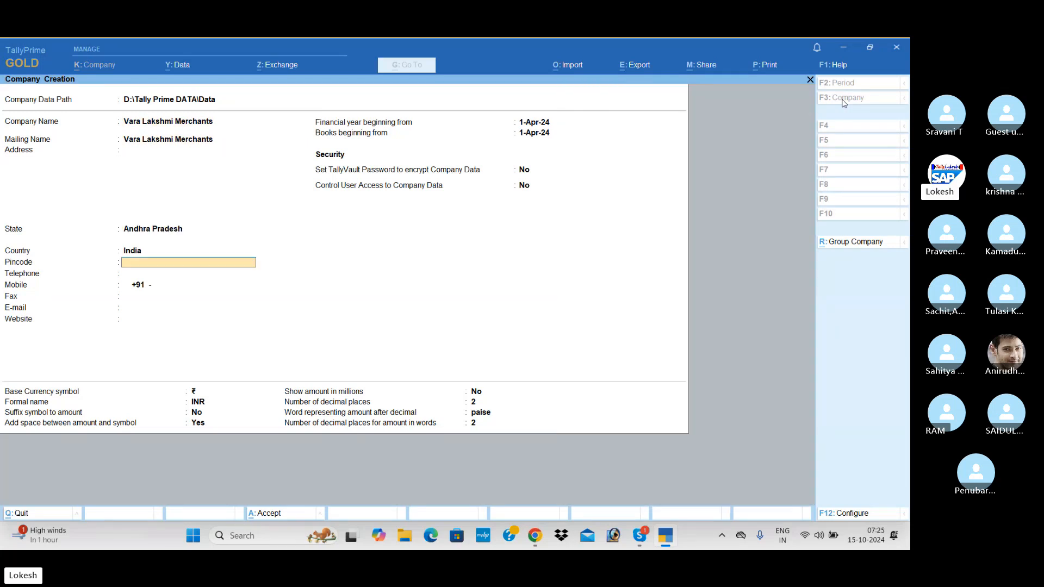
key(Return)
key(Return)
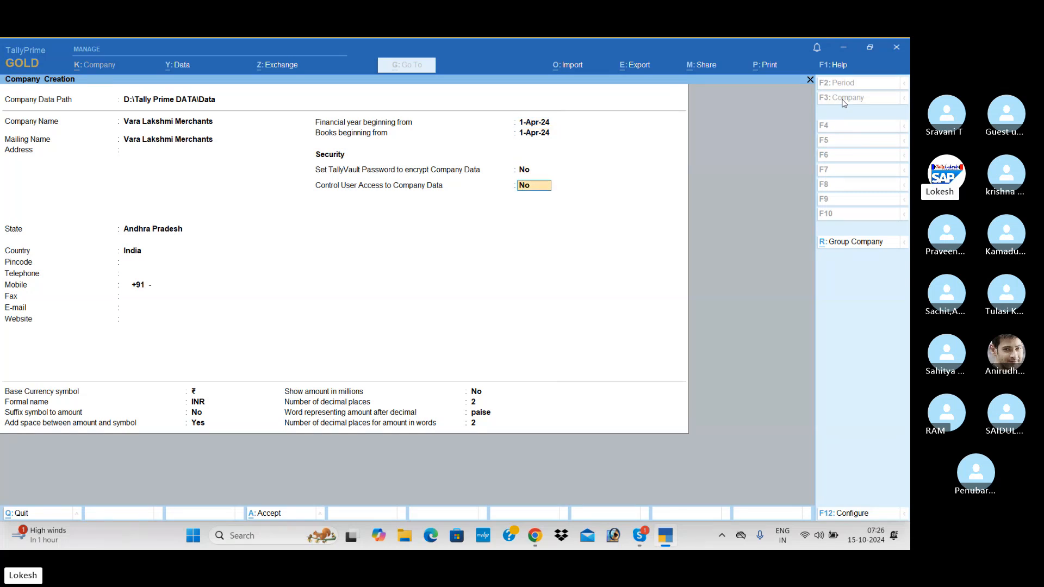
Step: Enable user access control with administrator username 'tally', enter and confirm the password, dismiss the warning
key(y)
key(Return)
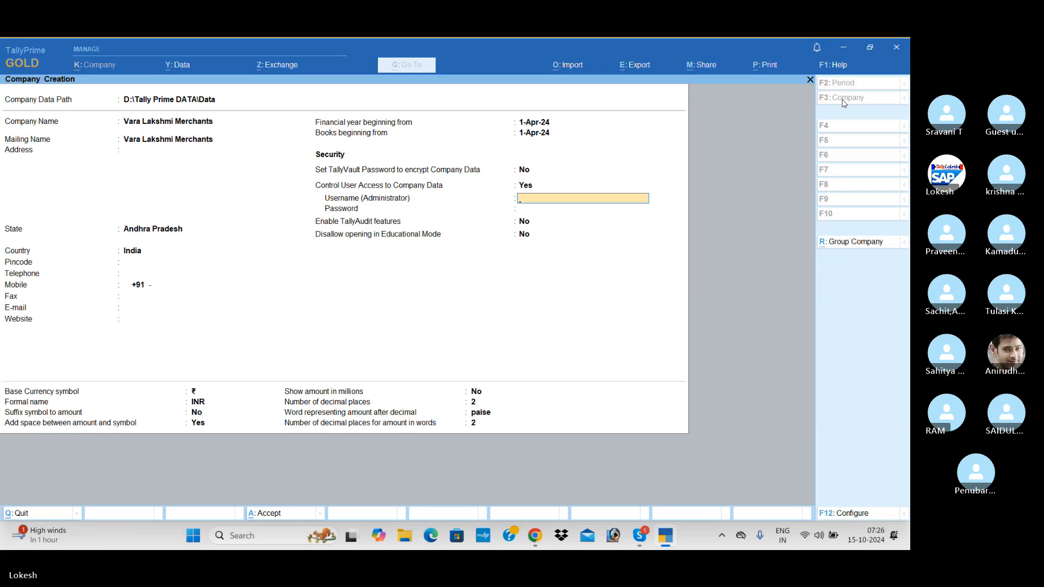
text(tal)
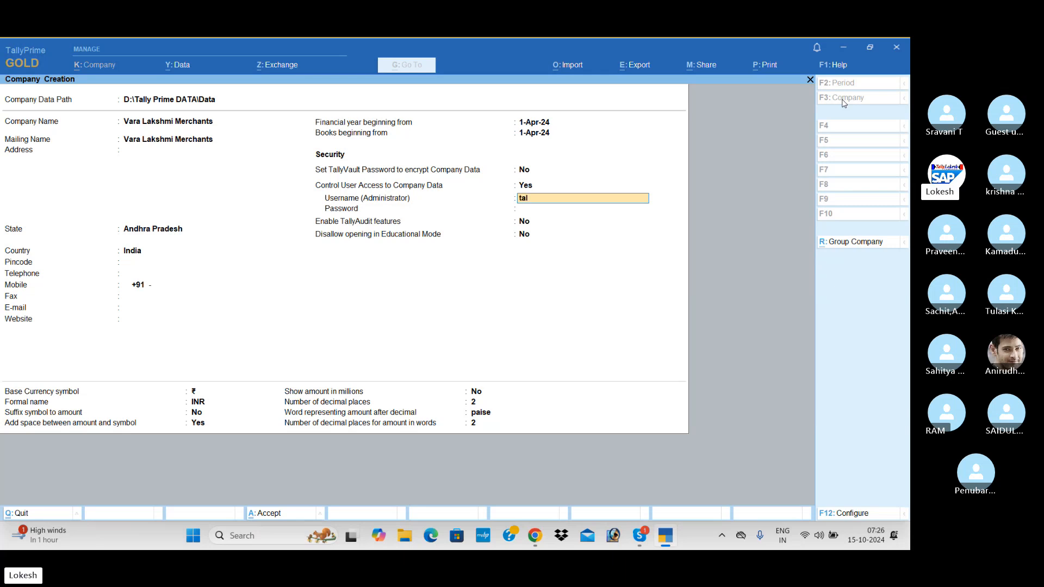
text(ly)
key(Return)
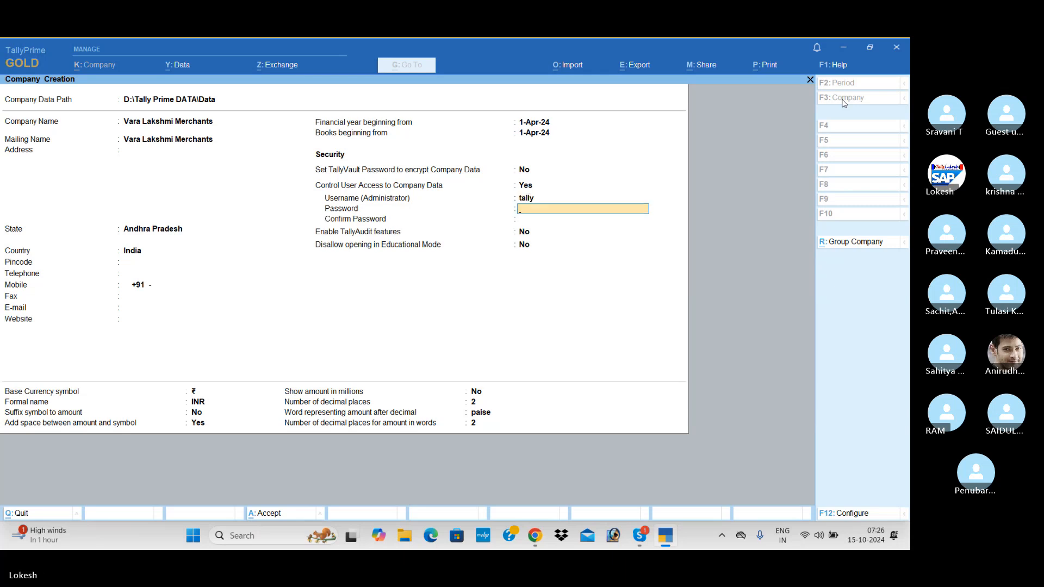
text(t)
key(Return)
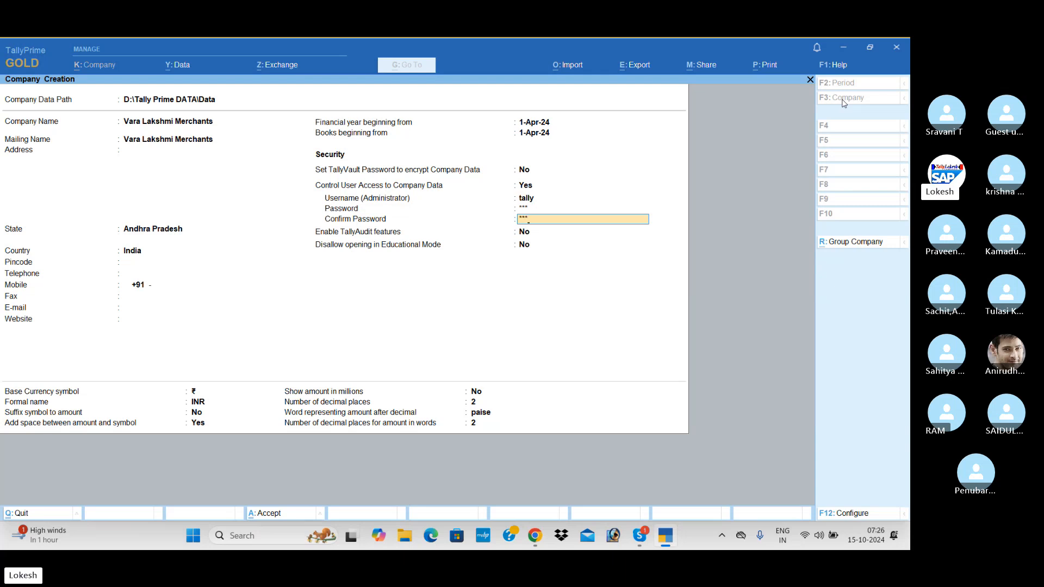
key(Return)
key(Return)
key(Return)
key(Return)
key(Return)
key(Return)
key(Return)
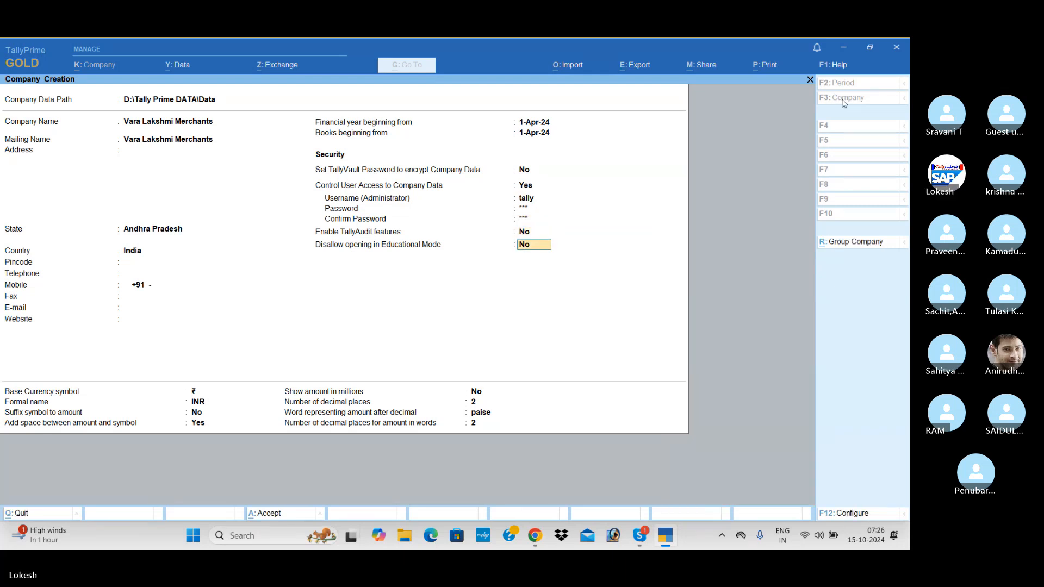
key(Return)
key(Return)
key(Return)
key(Return)
key(Return)
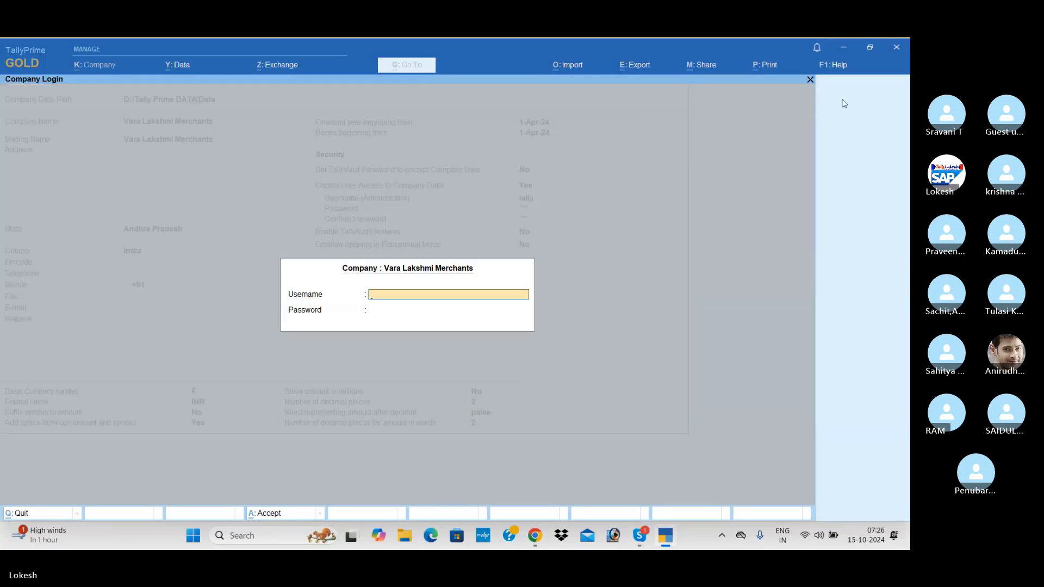
Step: Enter the company's login username and password, then save the new company
text(tally)
key(Return)
text(123)
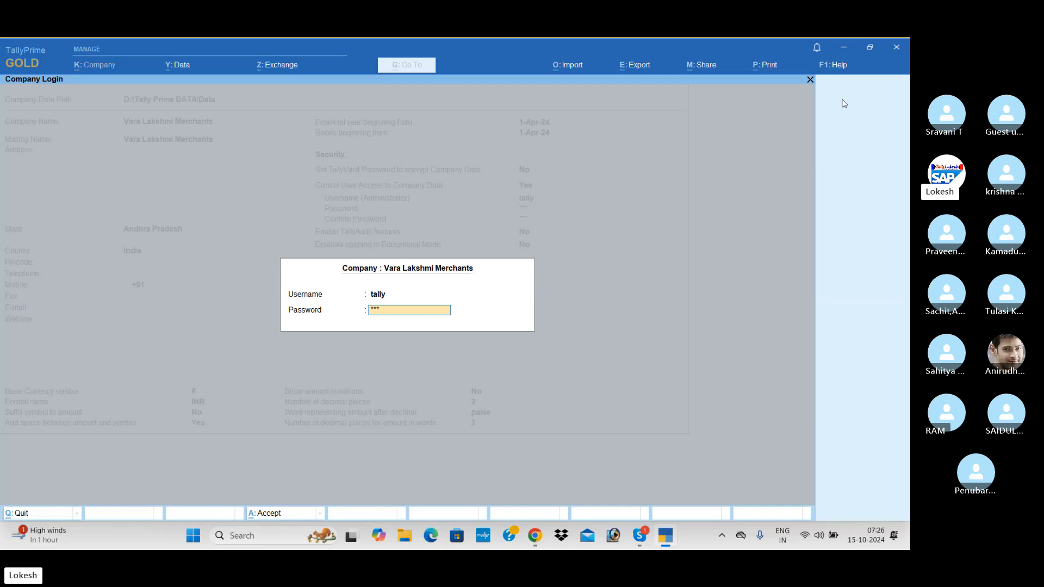
key(Return)
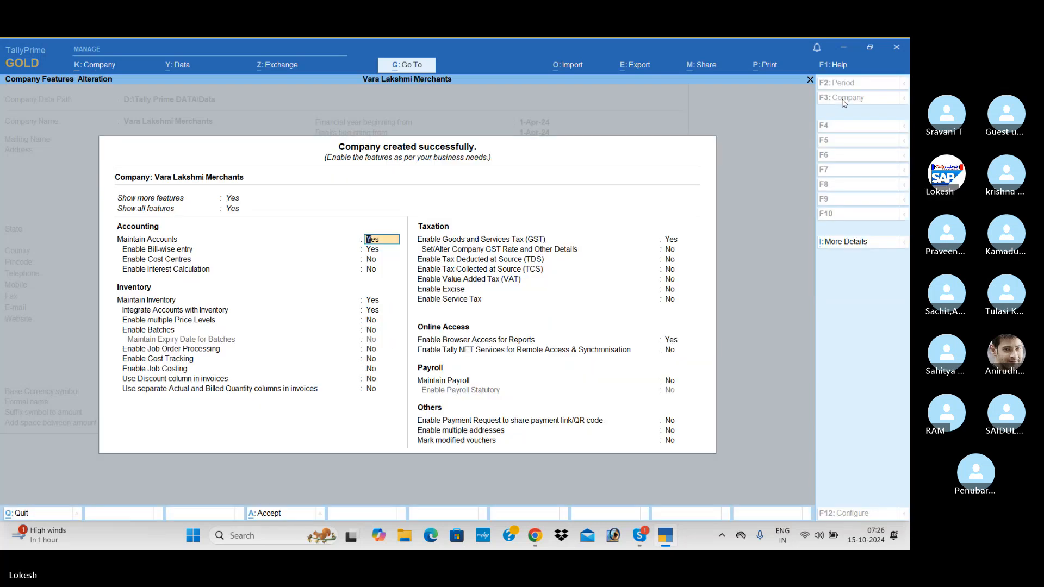
Step: Set Bill-wise, Maintain Inventory, GST and Browser Access to No and accept the company features
key(Return)
key(n)
key(Return)
key(Return)
key(Return)
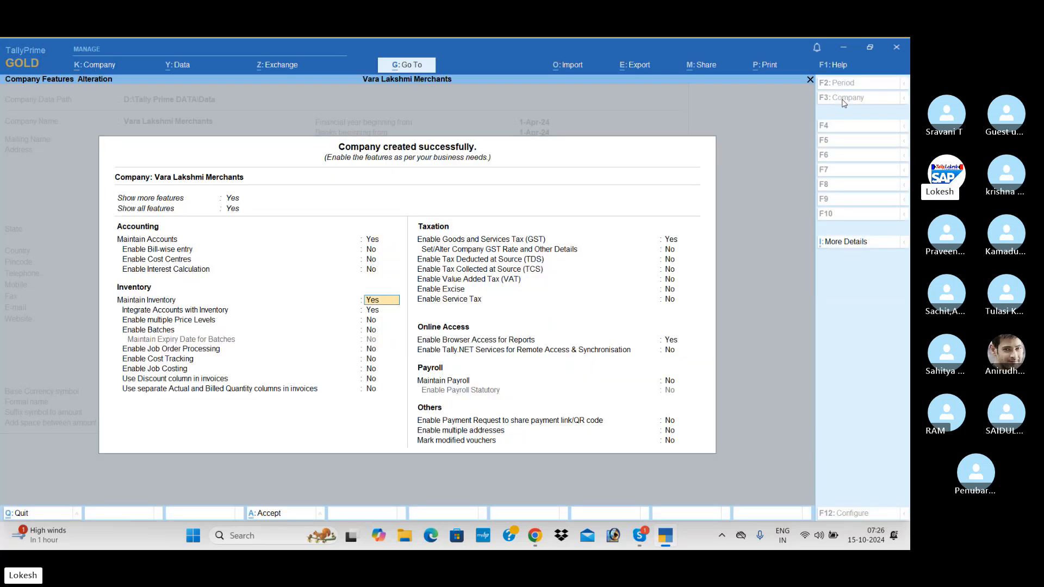
key(n)
key(Return)
key(n)
key(Return)
key(Return)
key(Return)
key(Return)
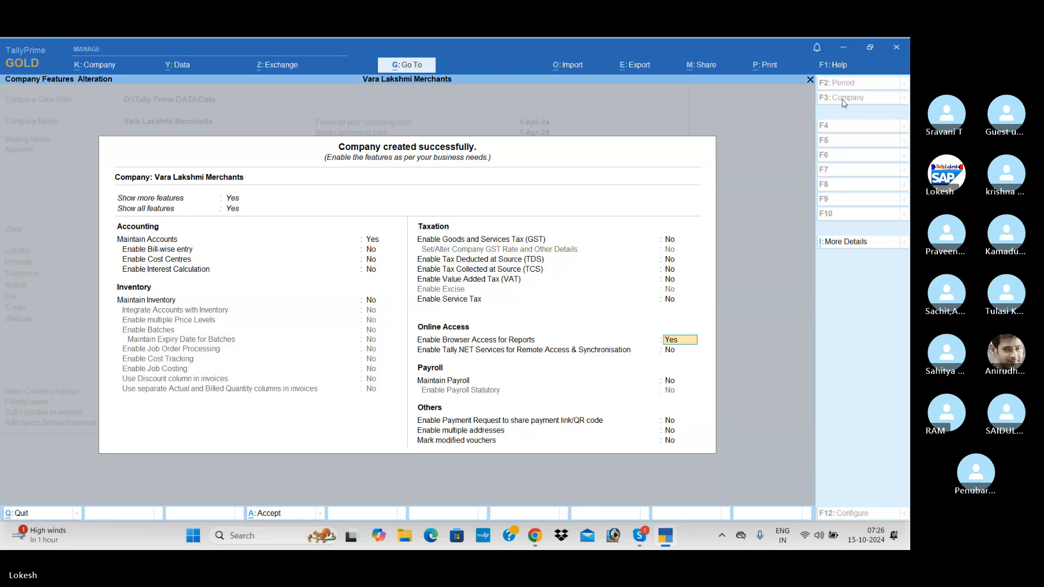
key(n)
key(Return)
key(Return)
key(Return)
key(Return)
key(Return)
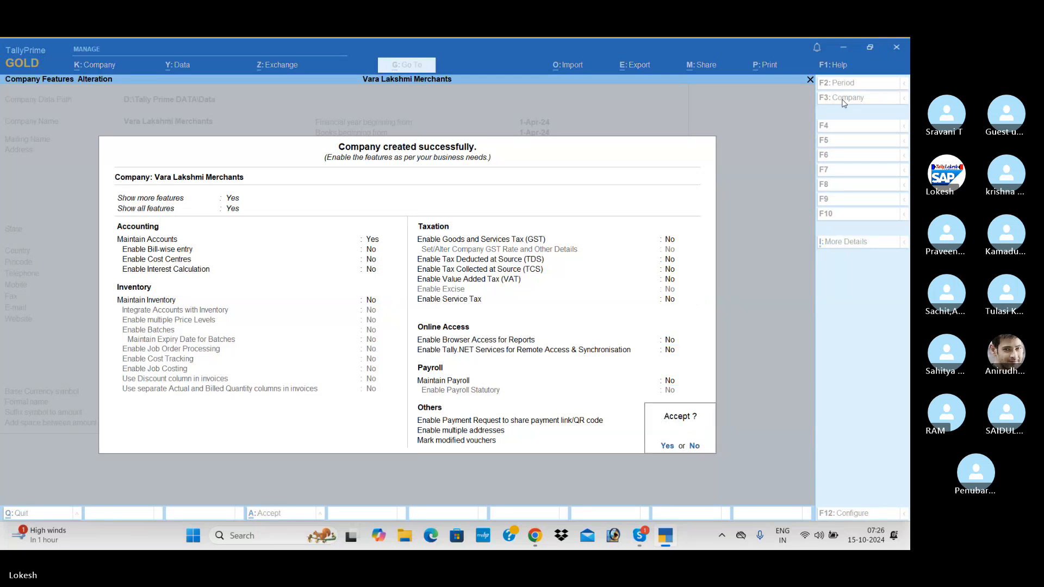
key(Return)
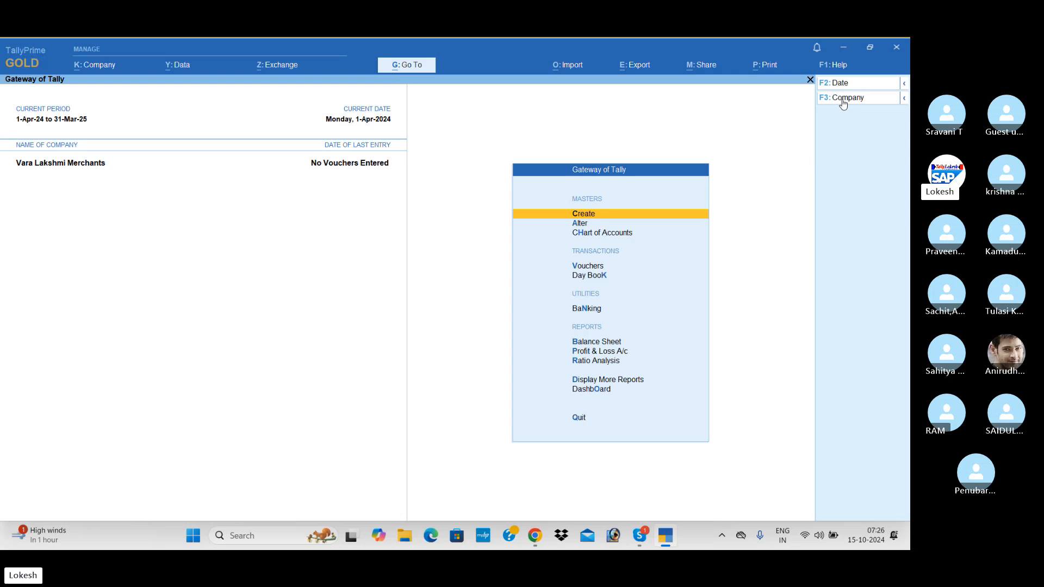
Step: Shut Vara Lakshmi Merchants from the change-company menu
click(843, 101)
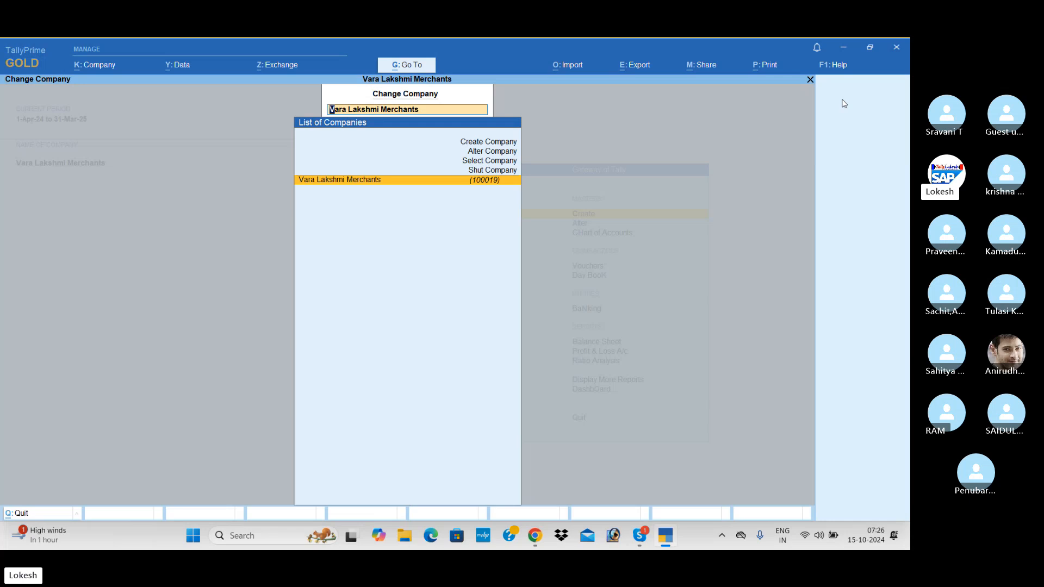
key(Up)
key(Return)
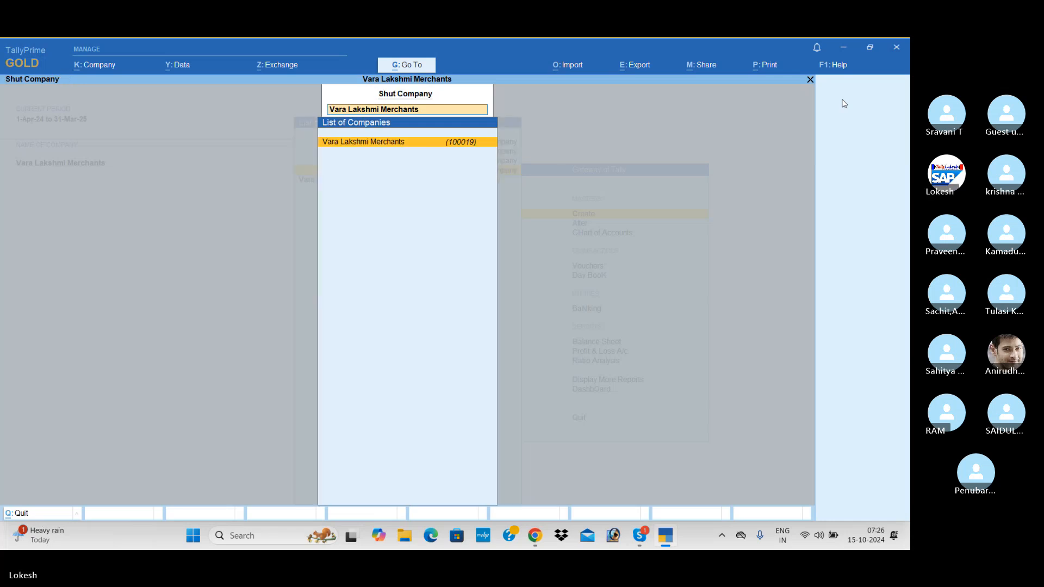
key(Return)
key(Return)
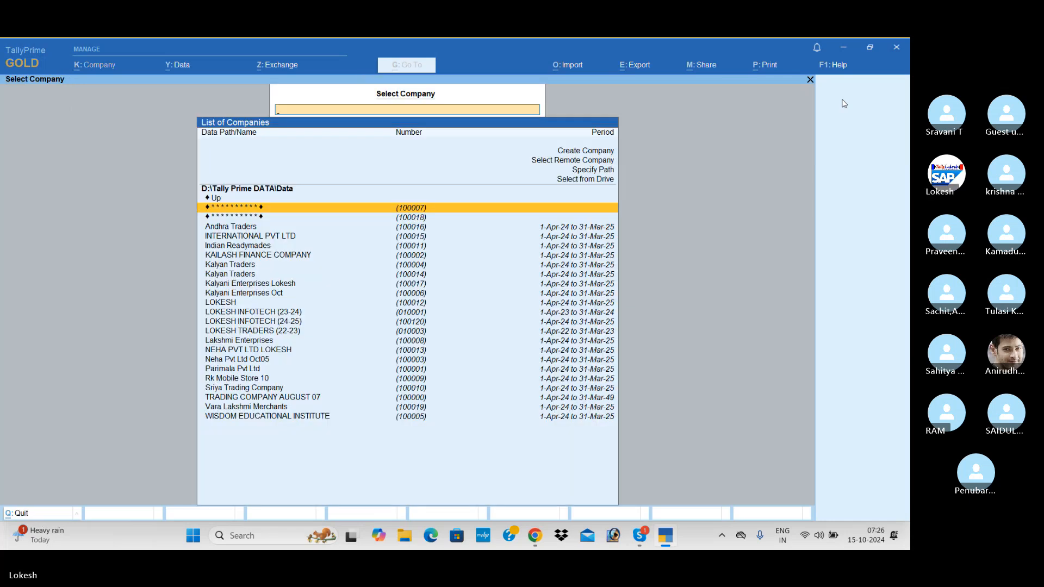
Step: Select Vara Lakshmi Merchants from the company list and enter its login username
key(Down)
key(Down)
key(Down)
key(Down)
key(Down)
key(Down)
key(Down)
key(Down)
key(Down)
key(Down)
key(Down)
key(Down)
key(Down)
key(Down)
key(Down)
key(Down)
key(Down)
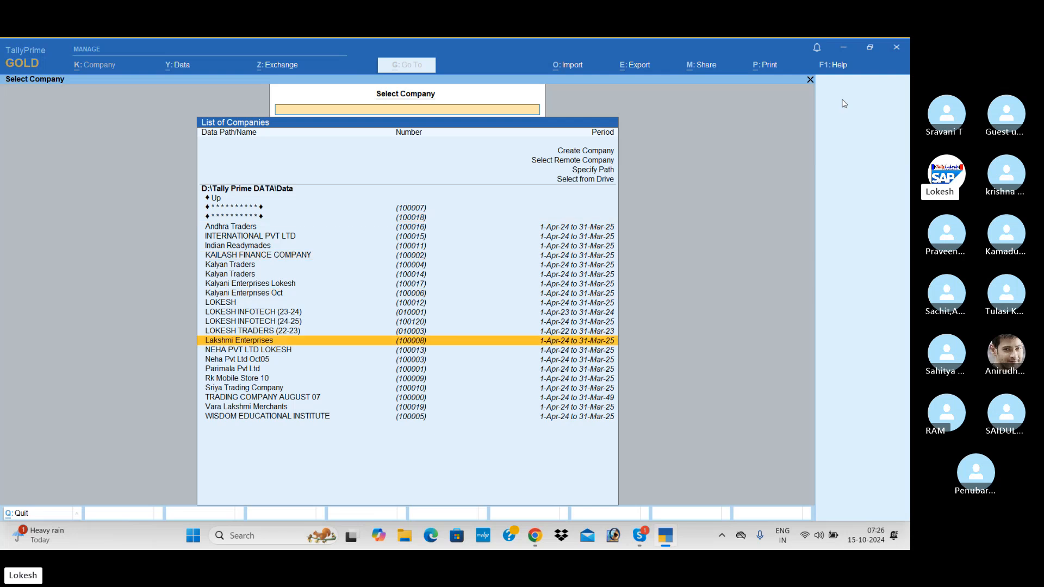
key(Down)
key(Down)
key(Down)
key(Down)
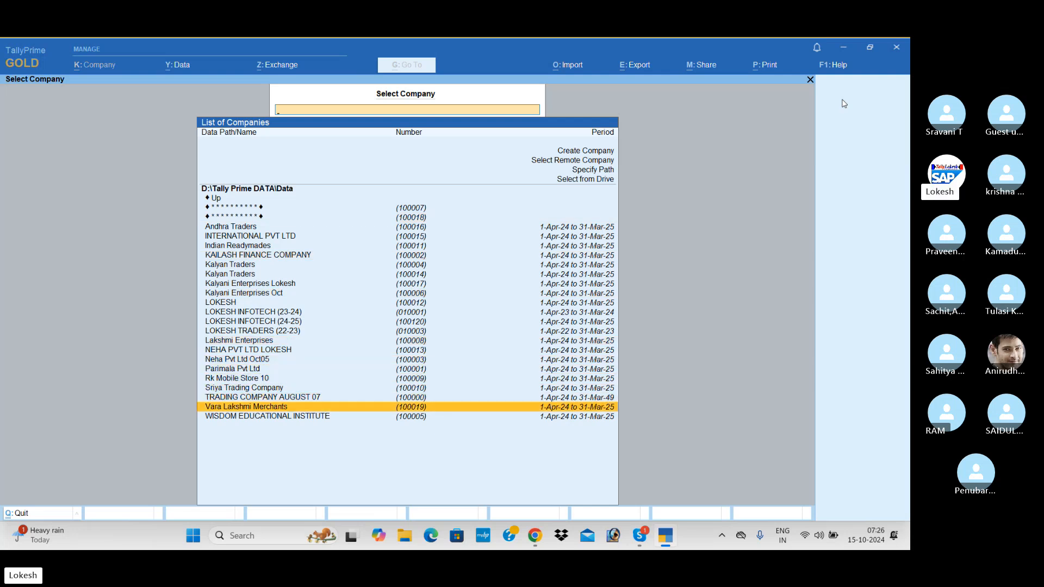
key(Return)
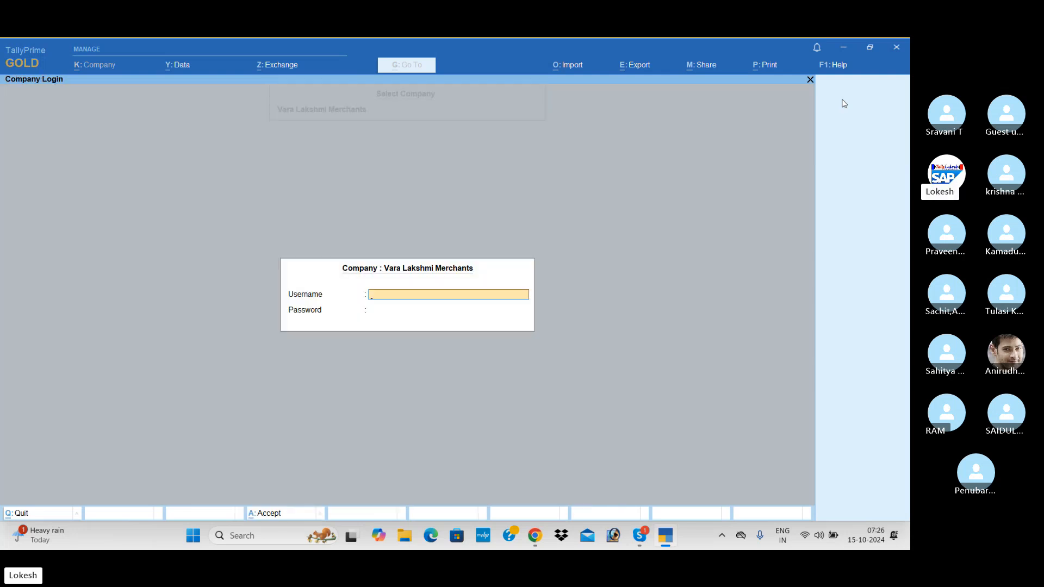
text(tally)
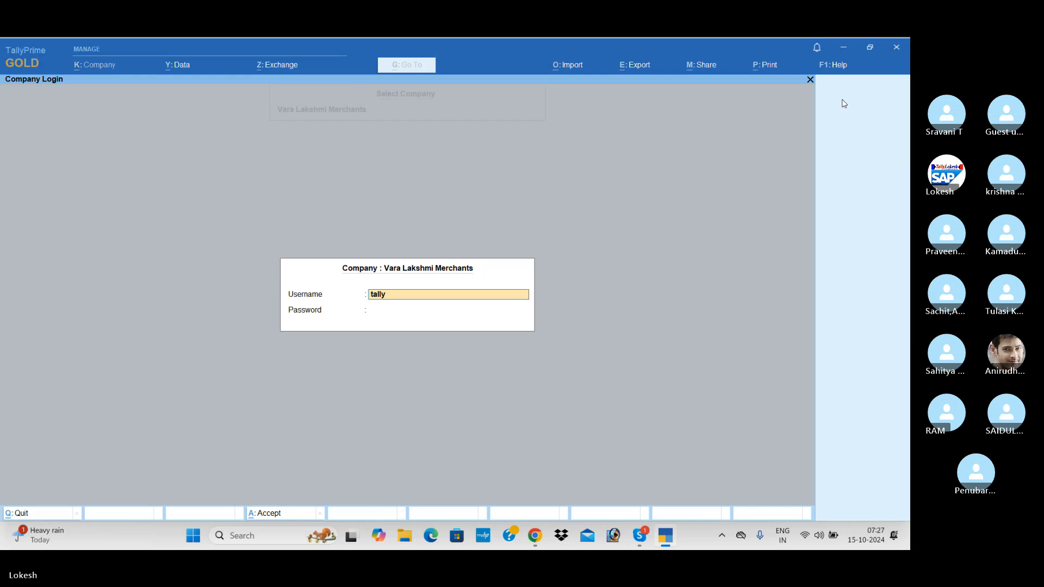
key(Return)
key(Return)
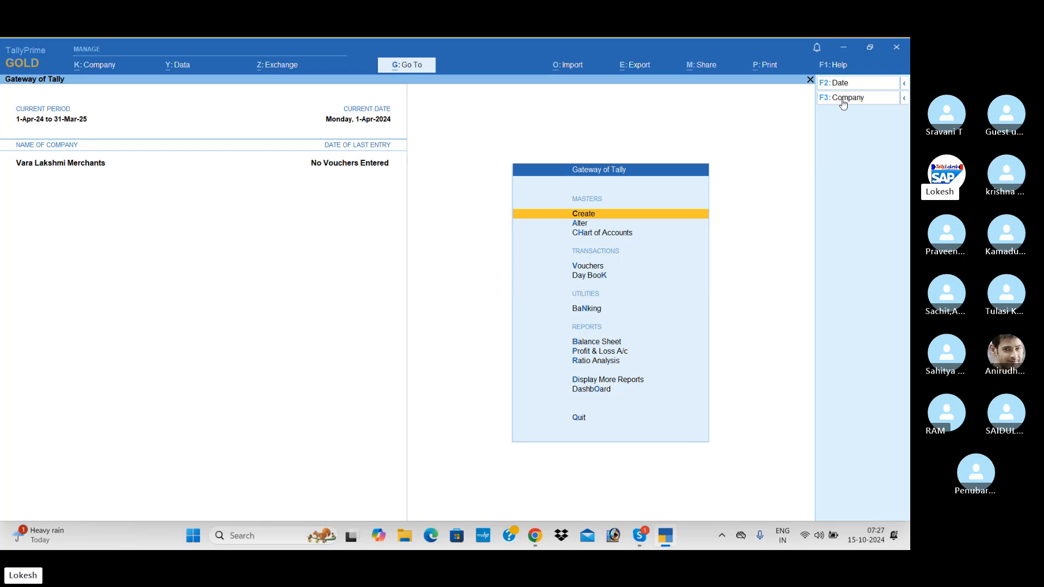
Step: In Company Alteration, set Control User Access to Company Data to No, confirming with the existing password
click(112, 68)
key(Down)
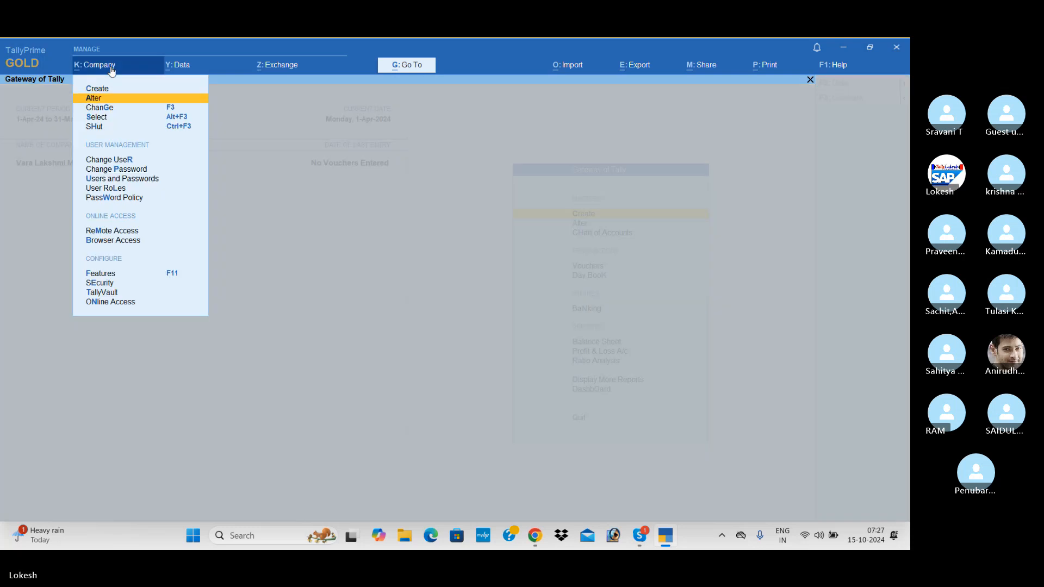
key(Return)
key(Return)
key(Return)
key(Return)
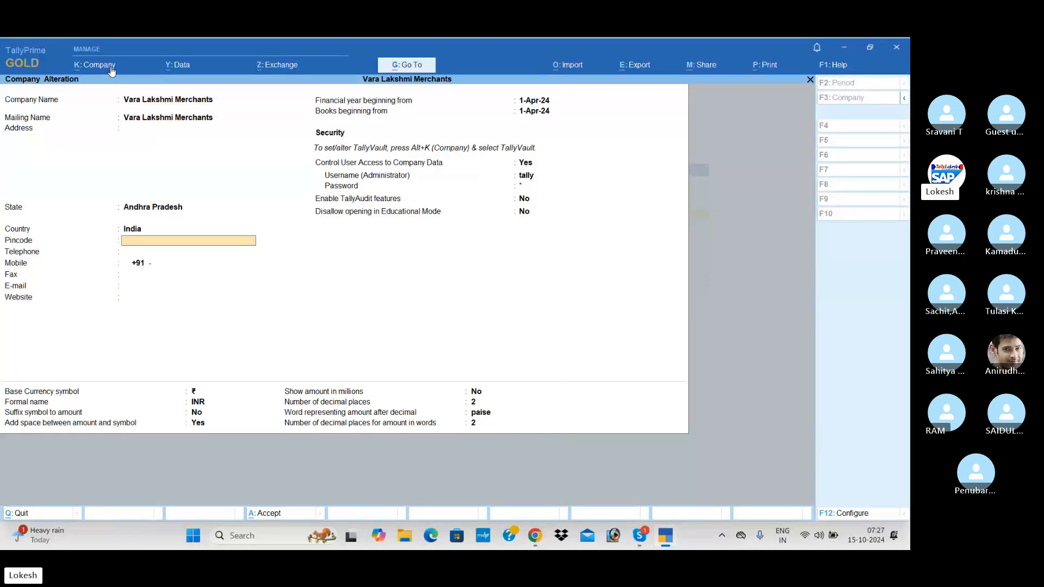
key(Return)
key(Return)
key(Return)
key(Return)
key(Return)
key(Return)
key(Return)
key(Return)
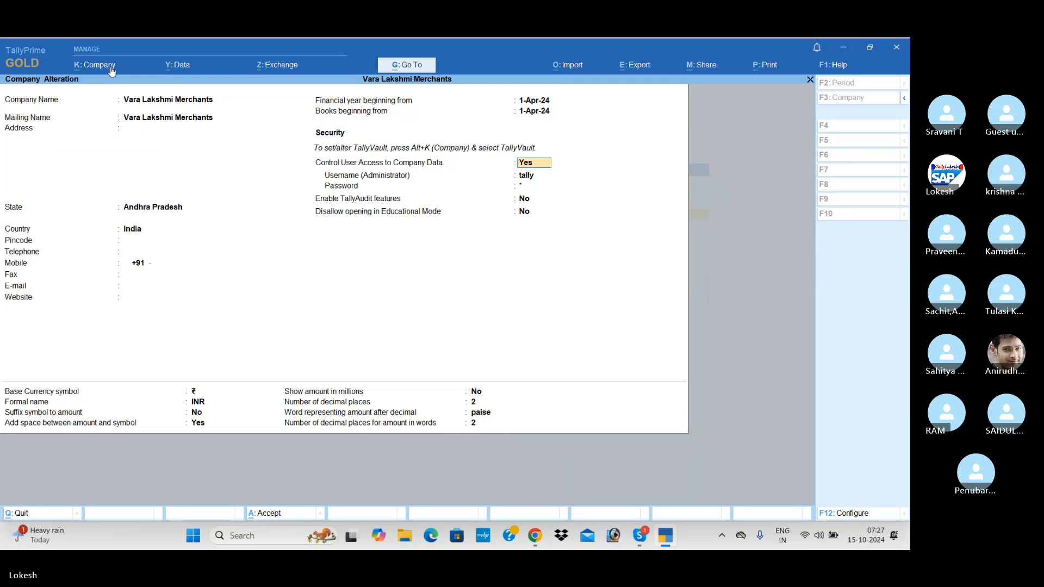
text(n)
key(Return)
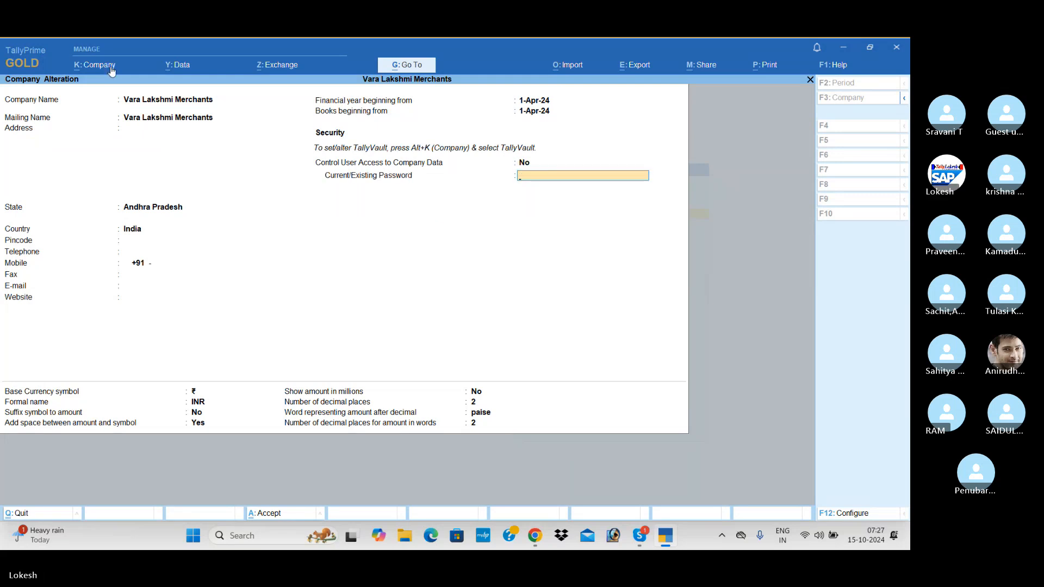
text(*)
key(Return)
key(Return)
key(Return)
key(Return)
key(Return)
key(Return)
key(Return)
key(Return)
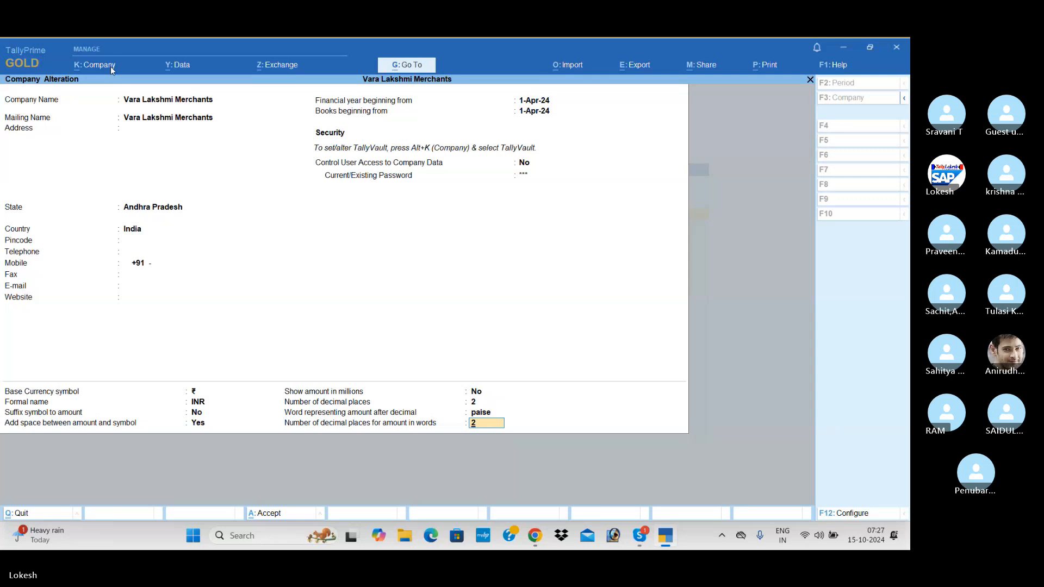
key(Return)
key(Return)
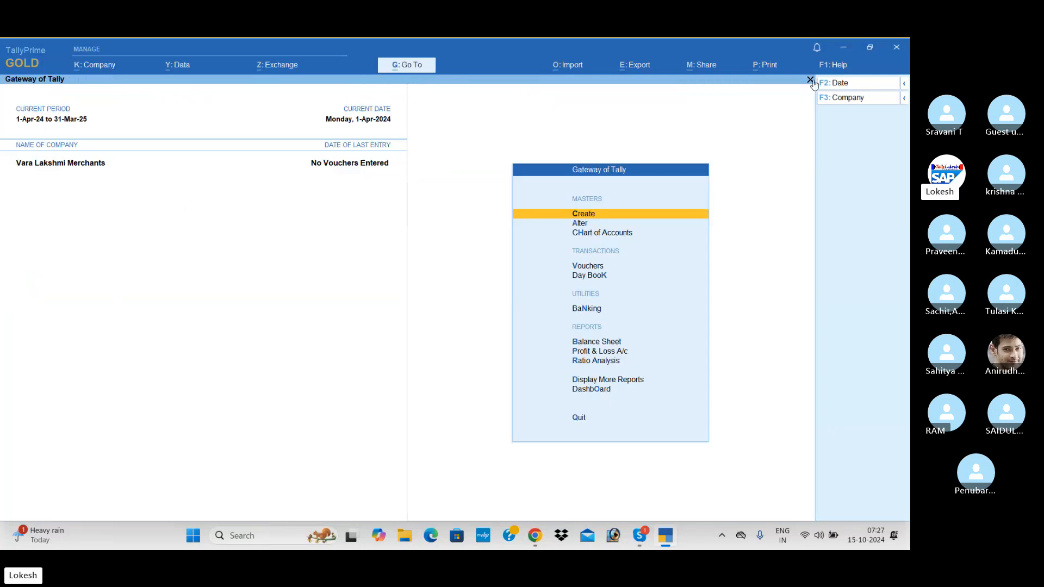
Step: Shut Vara Lakshmi Merchants from the change-company menu
click(850, 101)
key(Up)
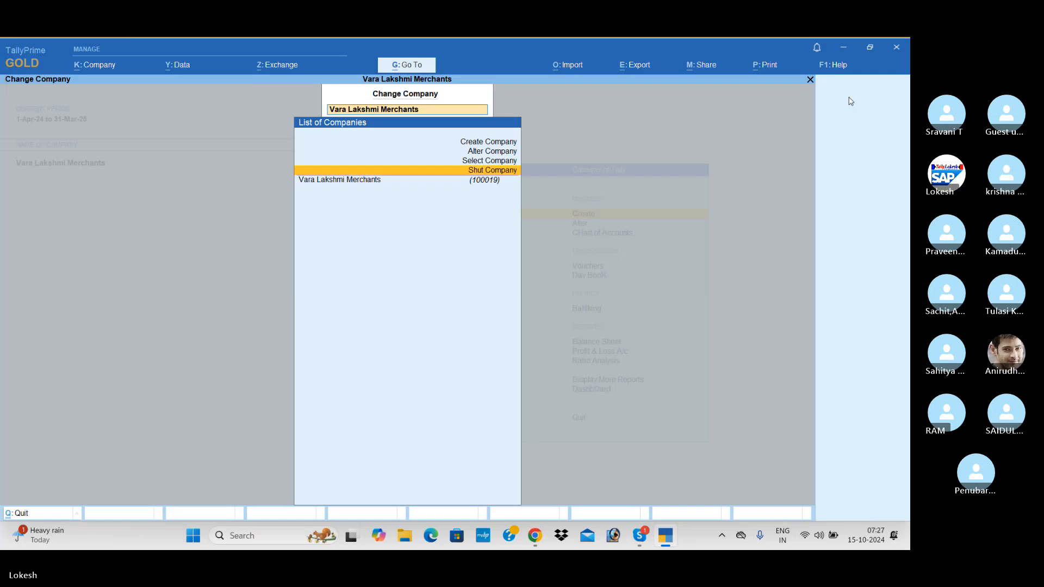
key(Return)
key(Return)
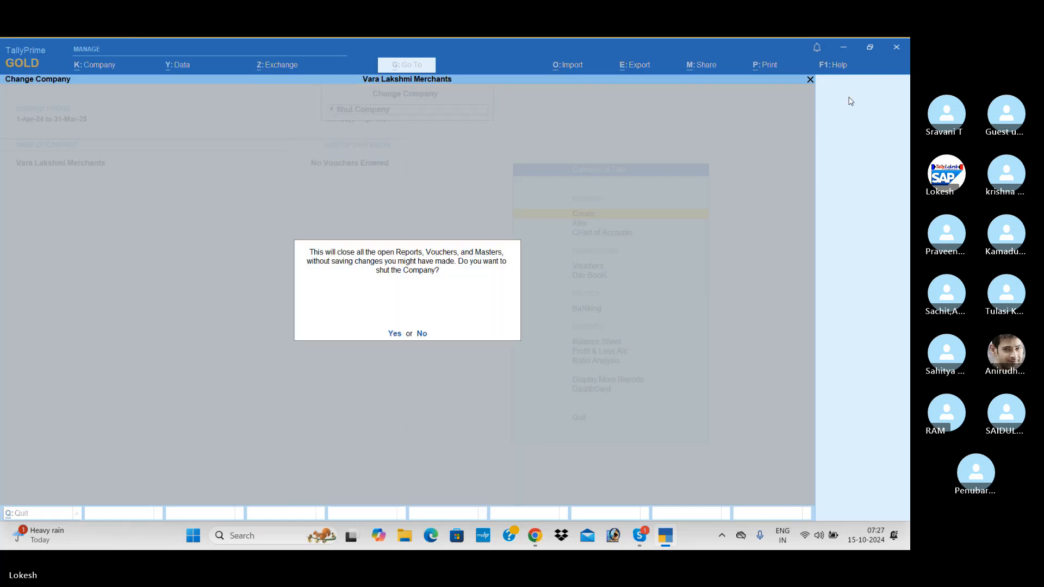
key(Return)
Step: Reopen Vara Lakshmi Merchants by typing 'va' in Select Company, then switch to Chrome
text(var)
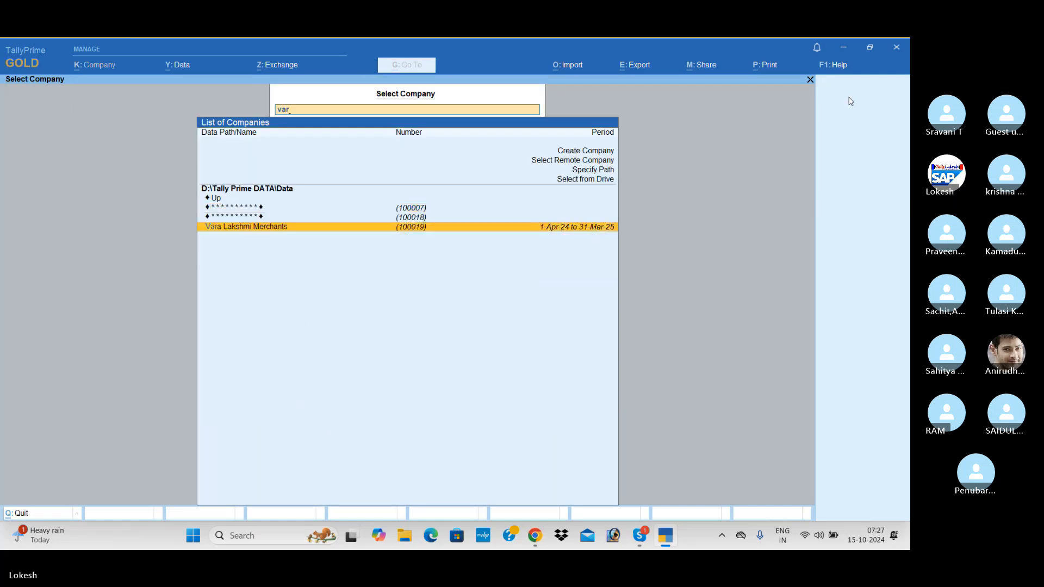
key(Return)
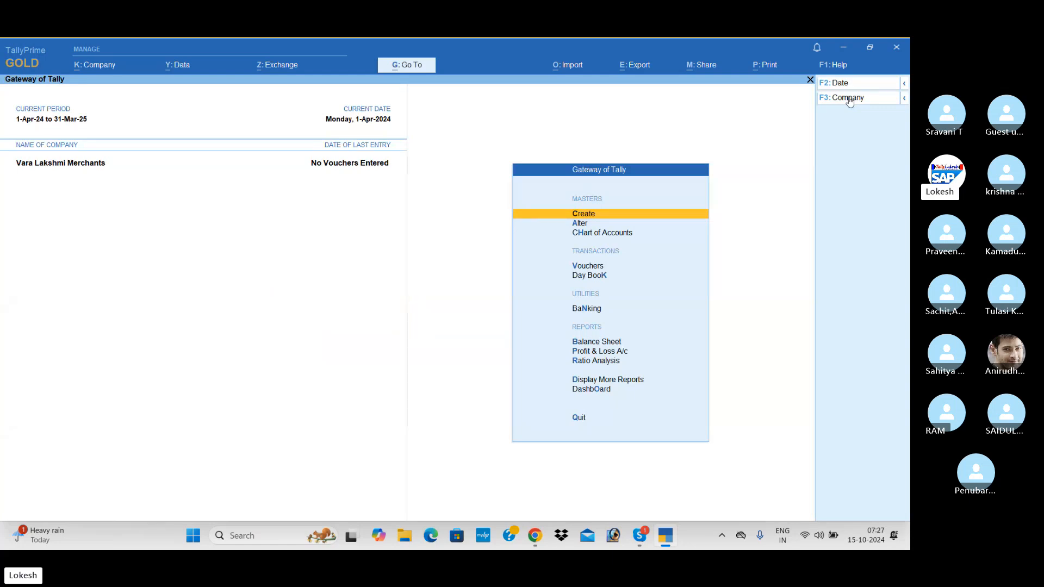
key(alt+Tab)
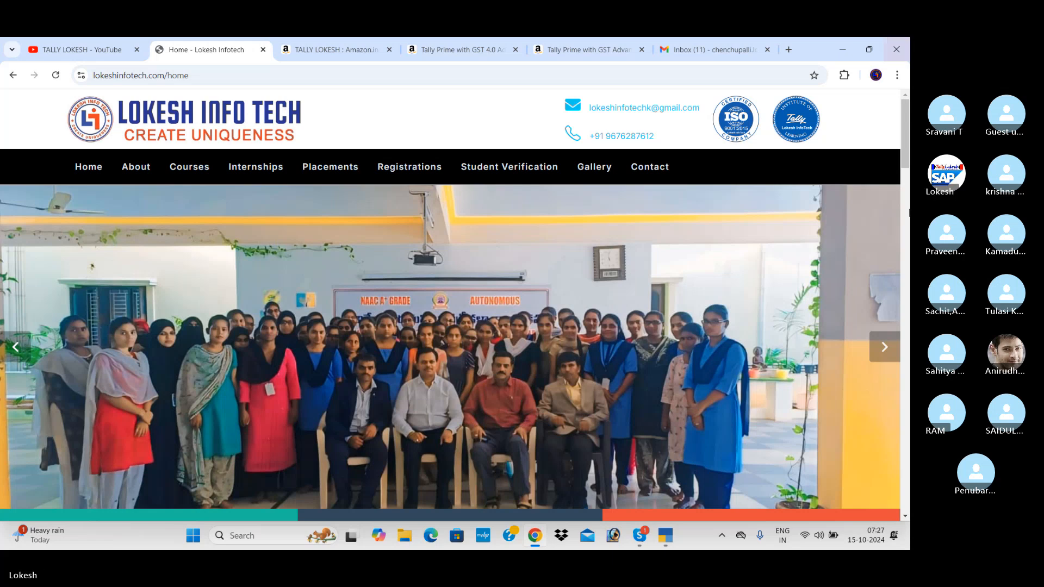
Step: Advance the Lokesh Infotech homepage slideshow four photos, then bring the Skype call to the front
click(882, 356)
click(881, 354)
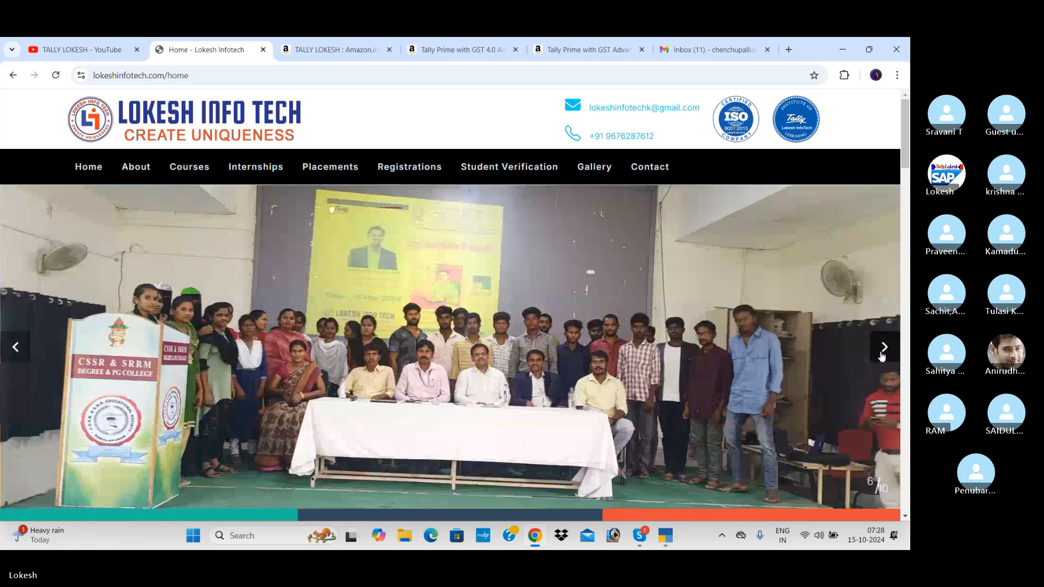
click(881, 355)
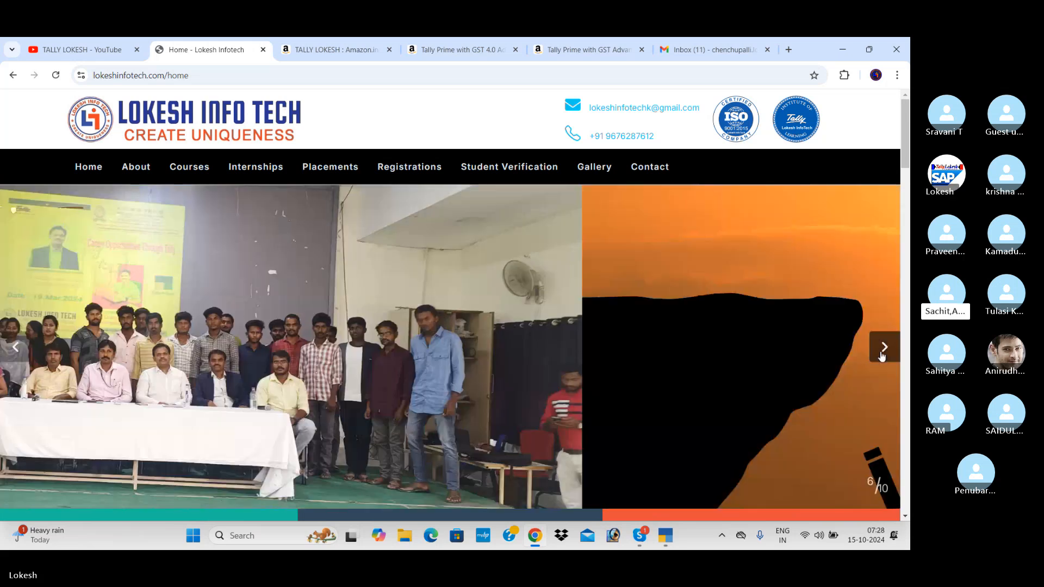
click(882, 355)
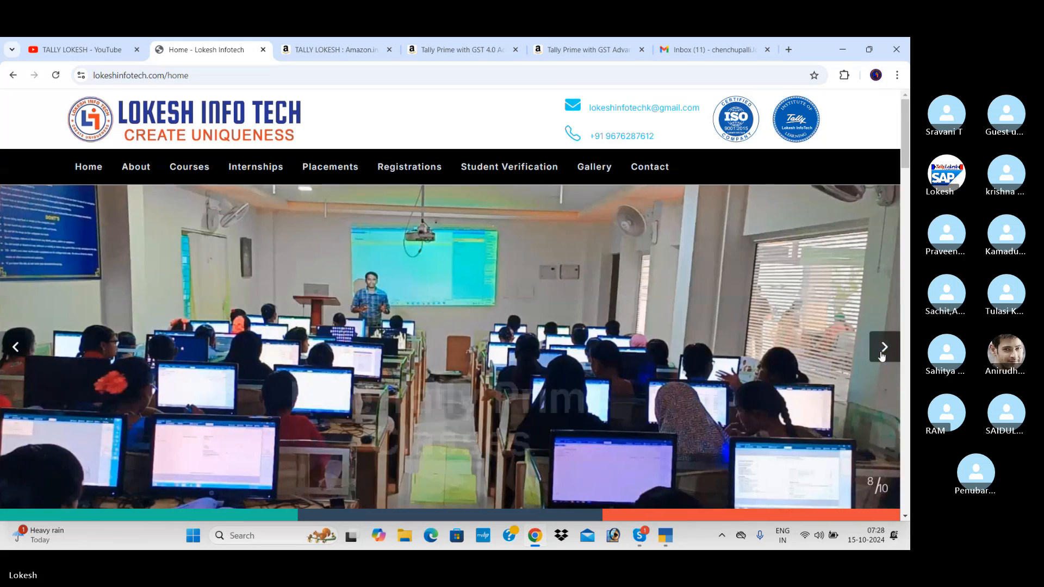
mouse_move(647, 546)
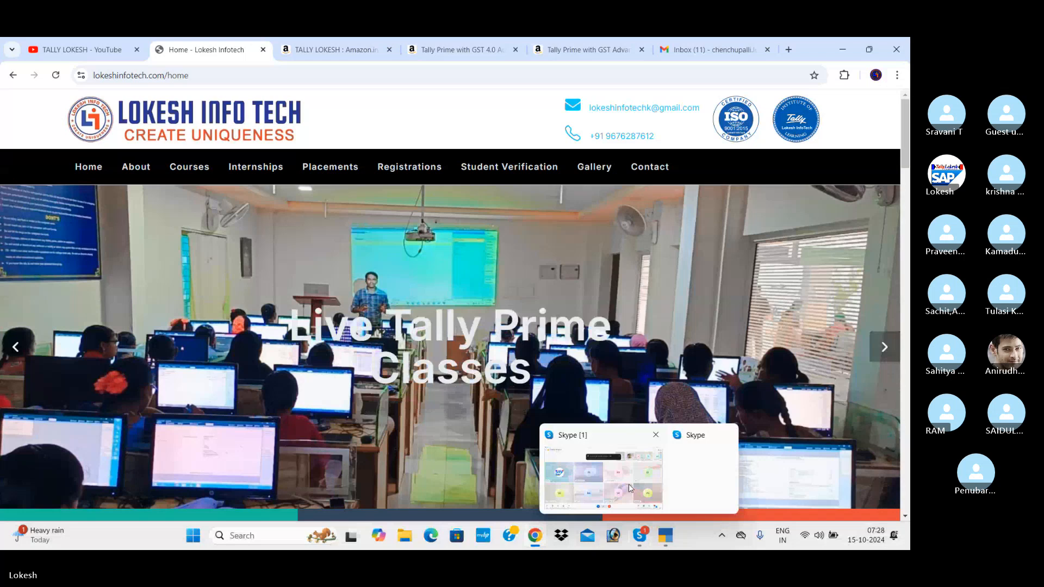
click(629, 484)
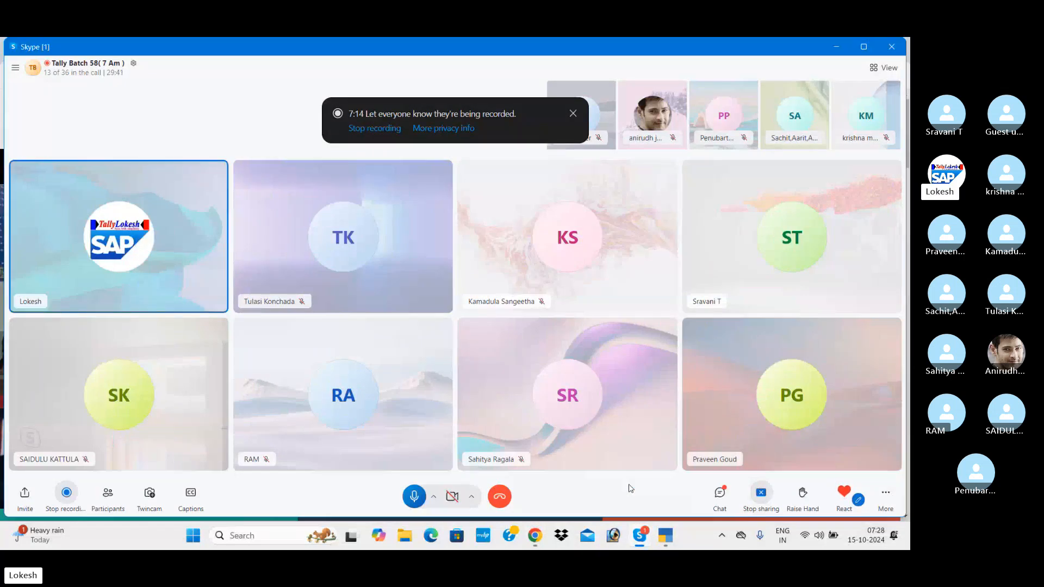